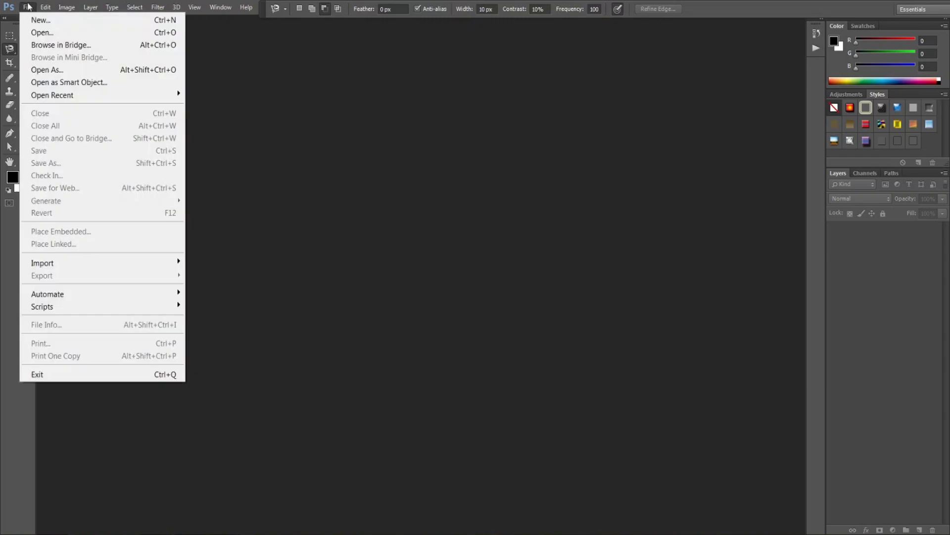
Create a new document 10 inches wide and 7 inches high.
left_click(40, 19)
left_click(431, 154)
left_click(402, 167)
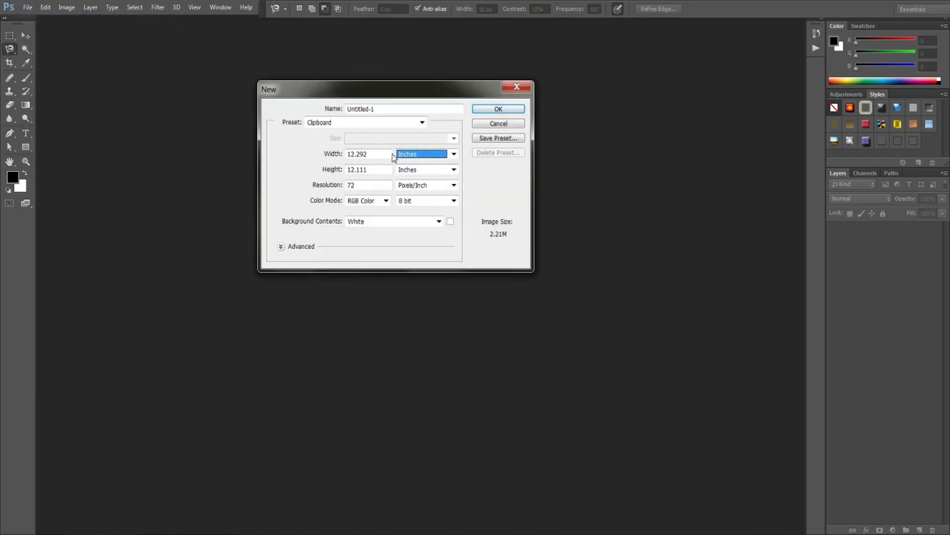
left_click_drag(391, 155, 295, 154)
type("10")
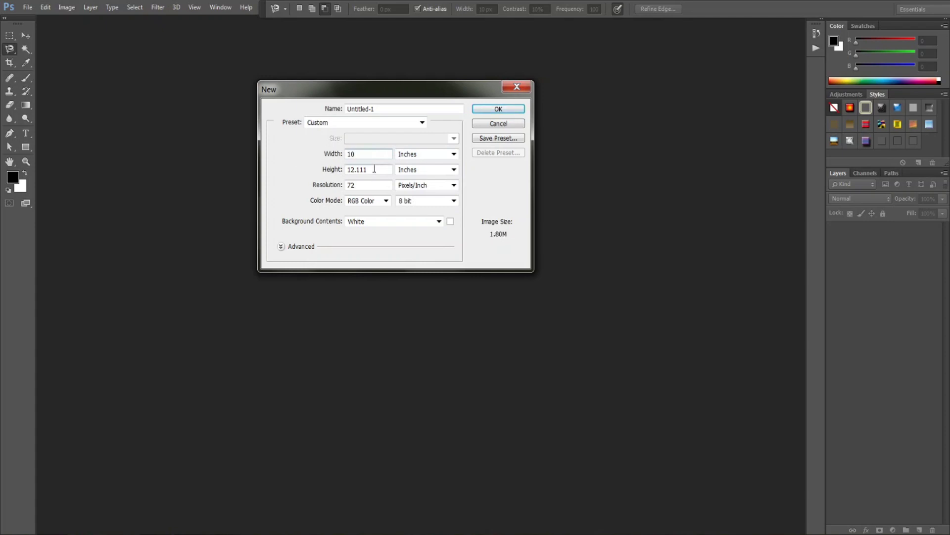
type("7")
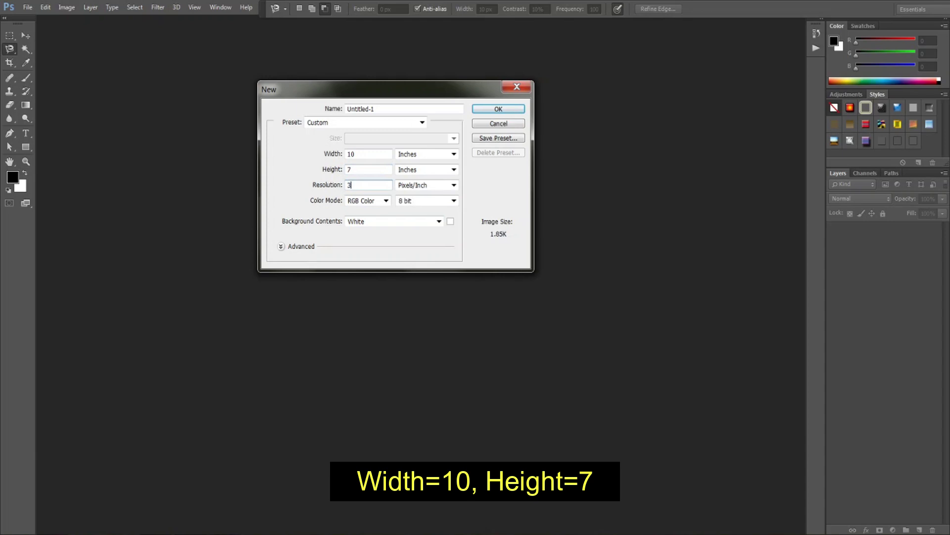
key("Return")
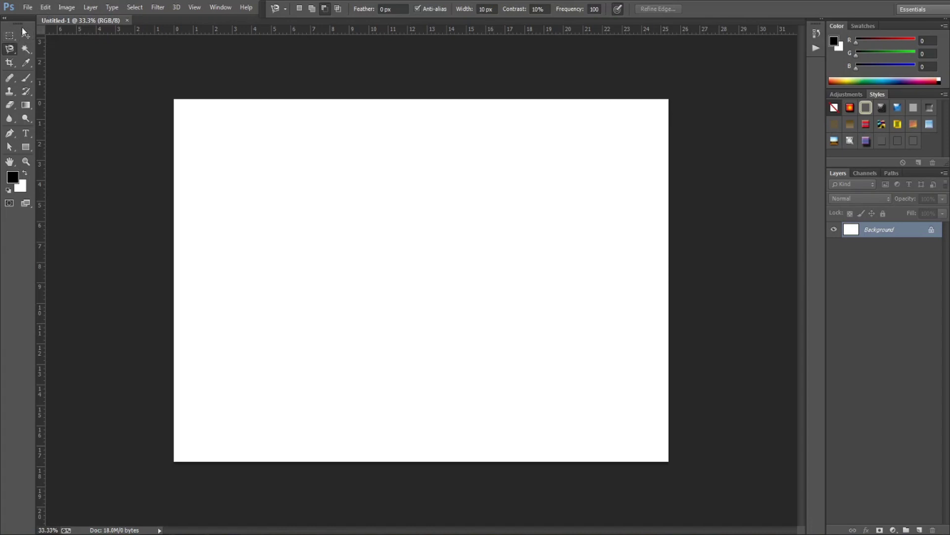
Add a gradient fill layer and load the Orange, Yellow, Orange gradient preset for editing.
left_click(91, 7)
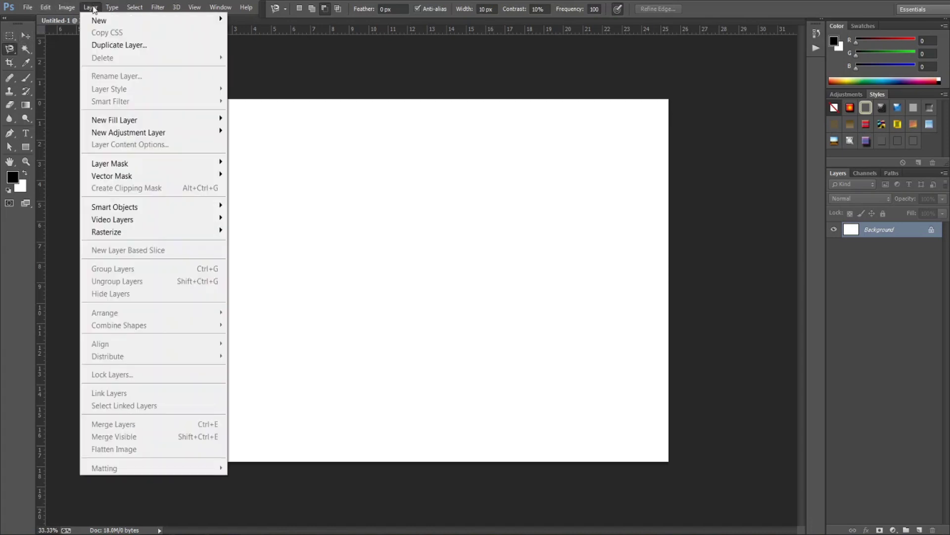
mouse_move(139, 114)
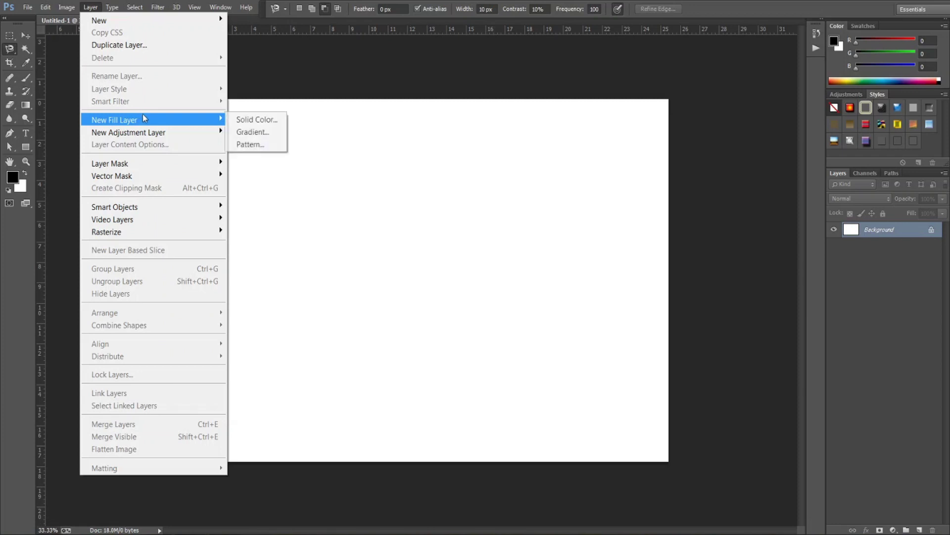
left_click(252, 131)
left_click(490, 147)
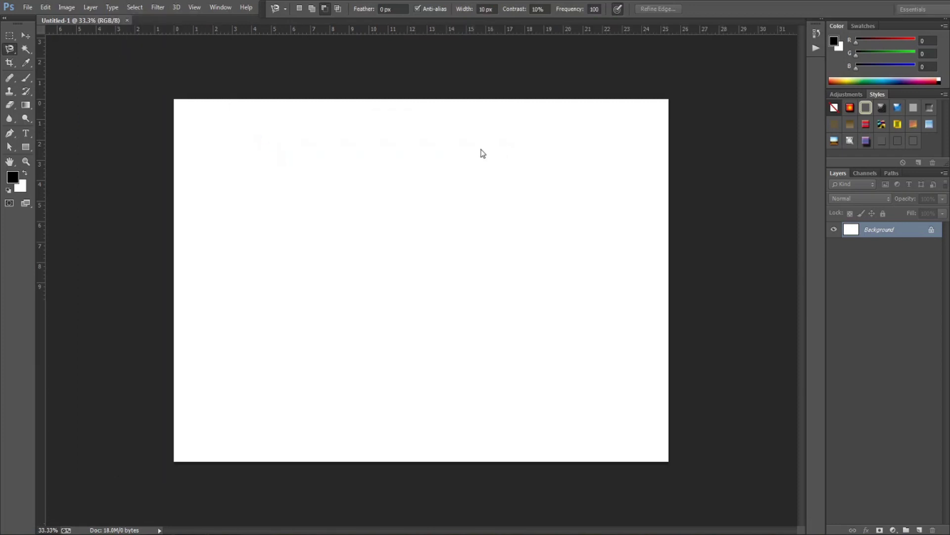
left_click(474, 163)
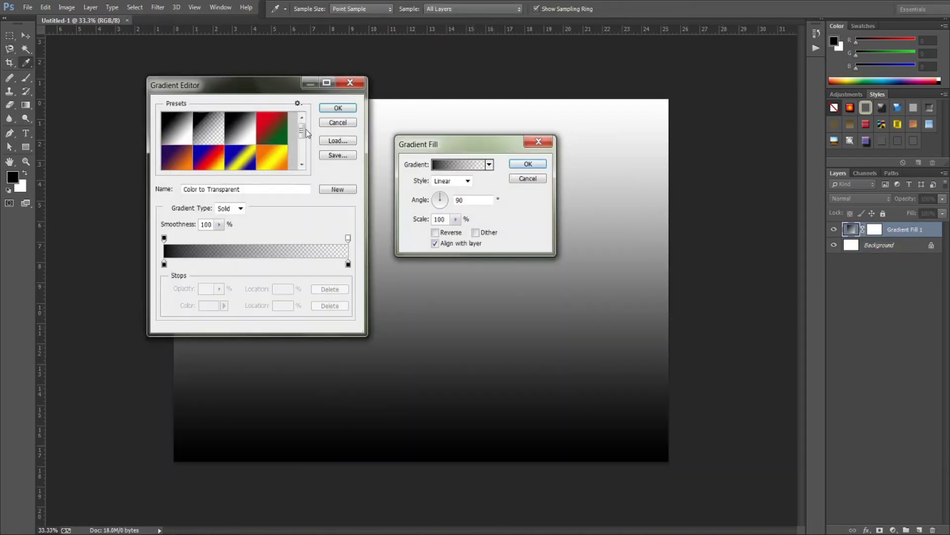
left_click(279, 159)
Recolour the gradient's end stop to red, keeping it at the far end of the ramp.
left_click(346, 263)
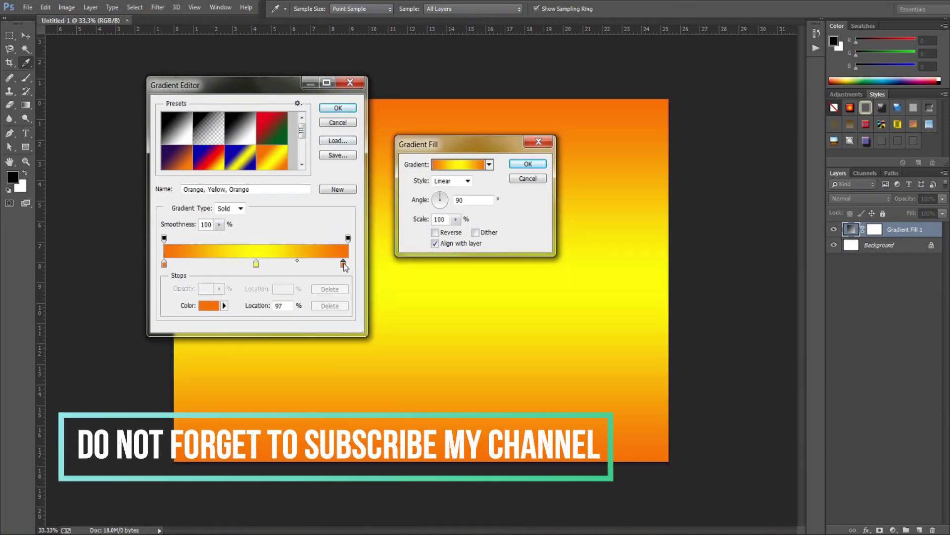
left_click_drag(347, 263, 350, 265)
left_click(211, 305)
left_click(692, 180)
left_click(779, 173)
Move the gradient's middle stop to 54% and recolour it from yellow to a coral orange.
left_click_drag(256, 263, 263, 264)
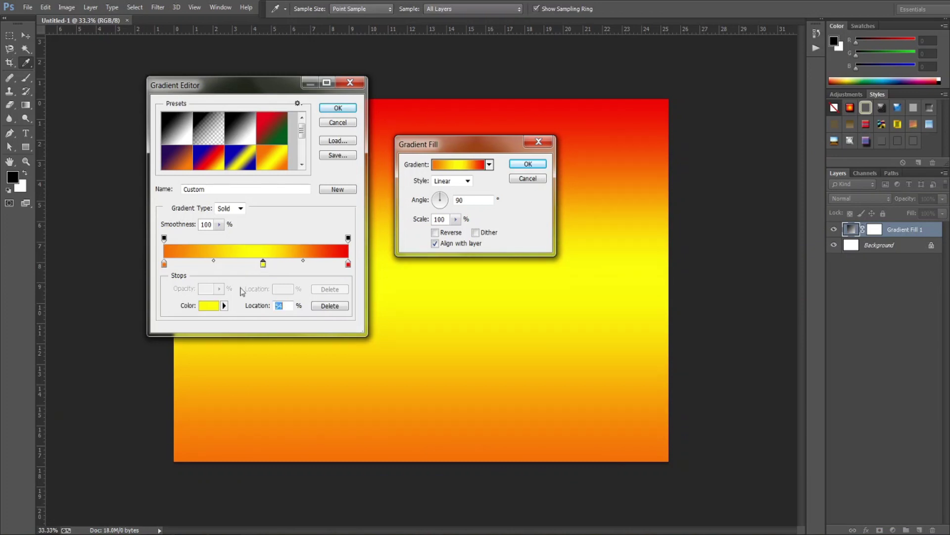
left_click(208, 306)
left_click(693, 187)
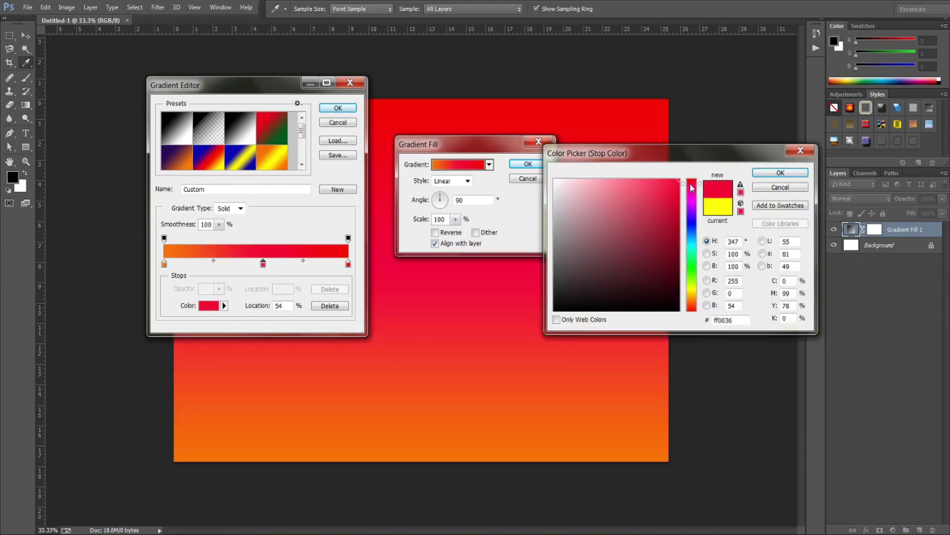
left_click(691, 306)
left_click_drag(668, 190, 650, 182)
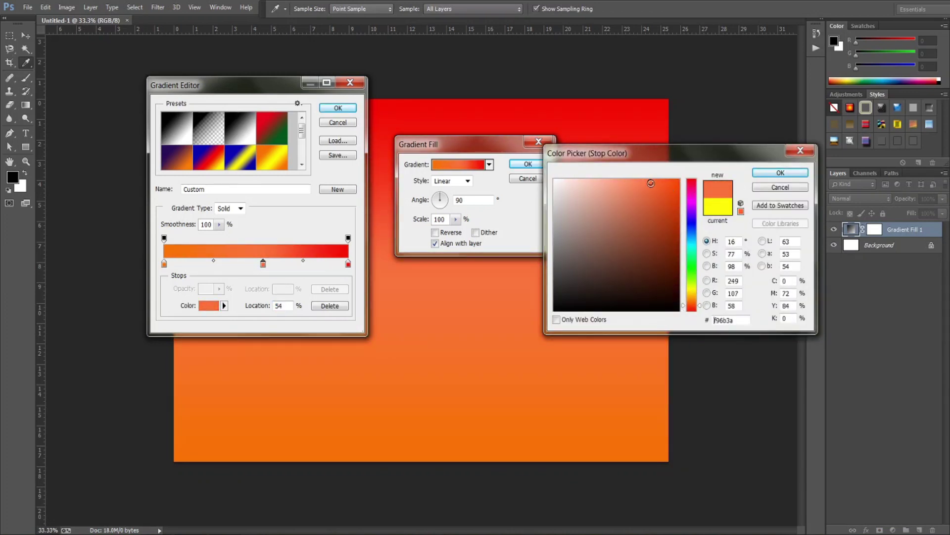
key("Return")
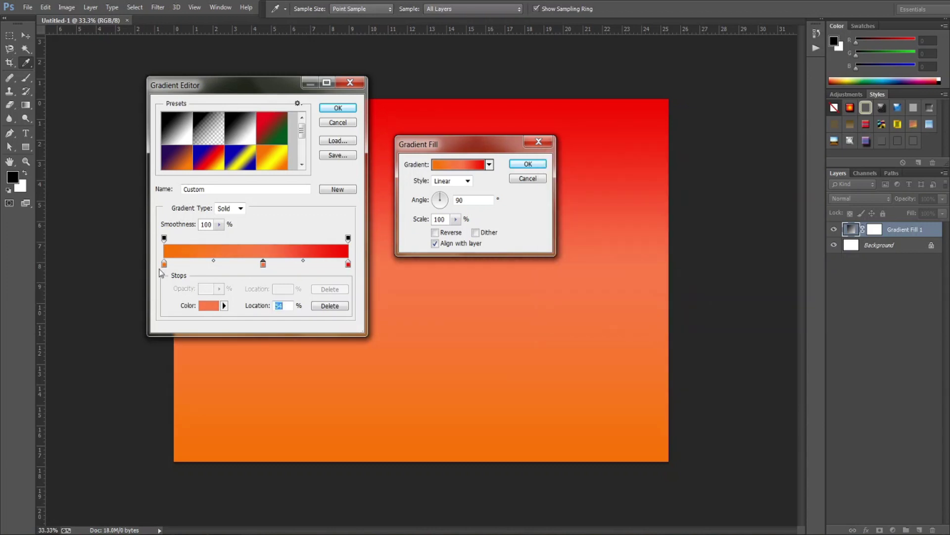
Recolour the gradient's starting stop to a golden yellow.
left_click(208, 306)
left_click_drag(694, 300, 693, 293)
key("Return")
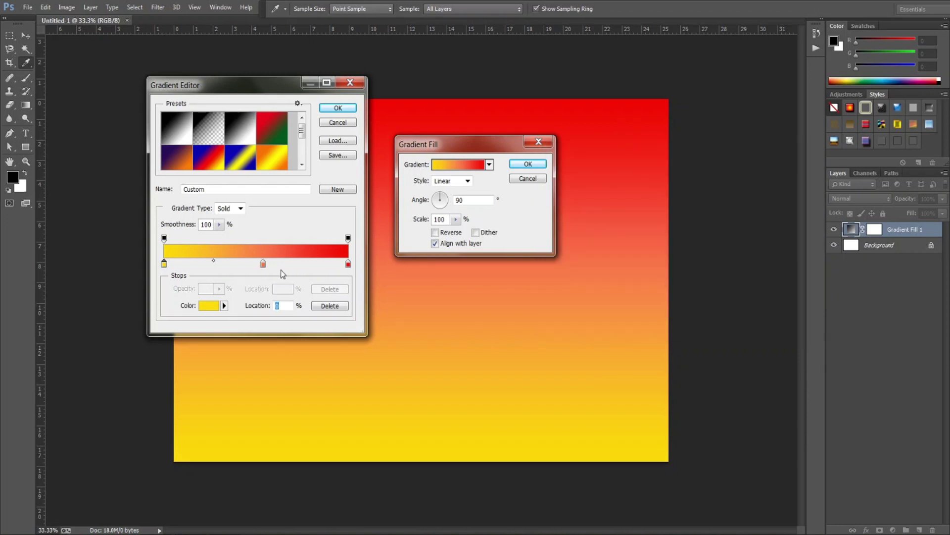
Move the coral middle stop to 61% and apply the gradient fill to the layer.
left_click_drag(271, 267, 279, 269)
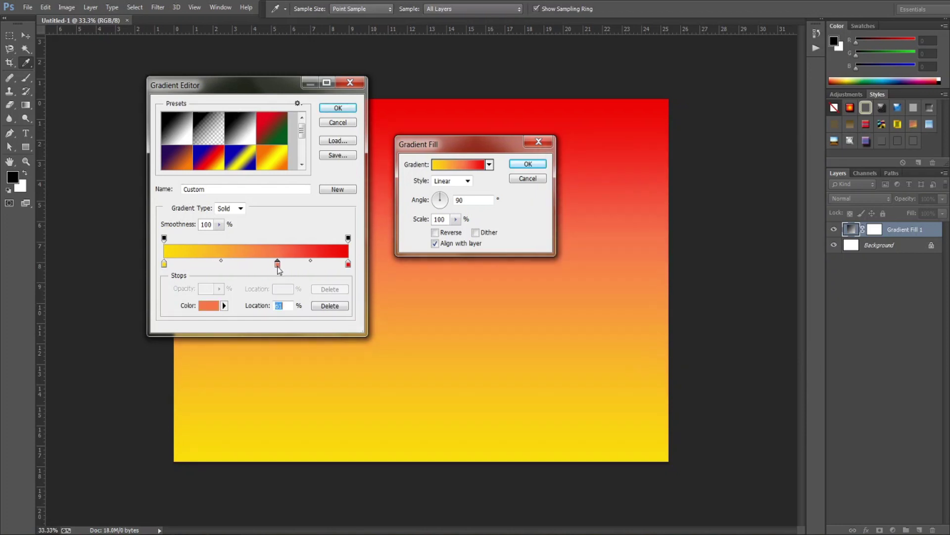
key("Return")
left_click_drag(524, 149, 247, 168)
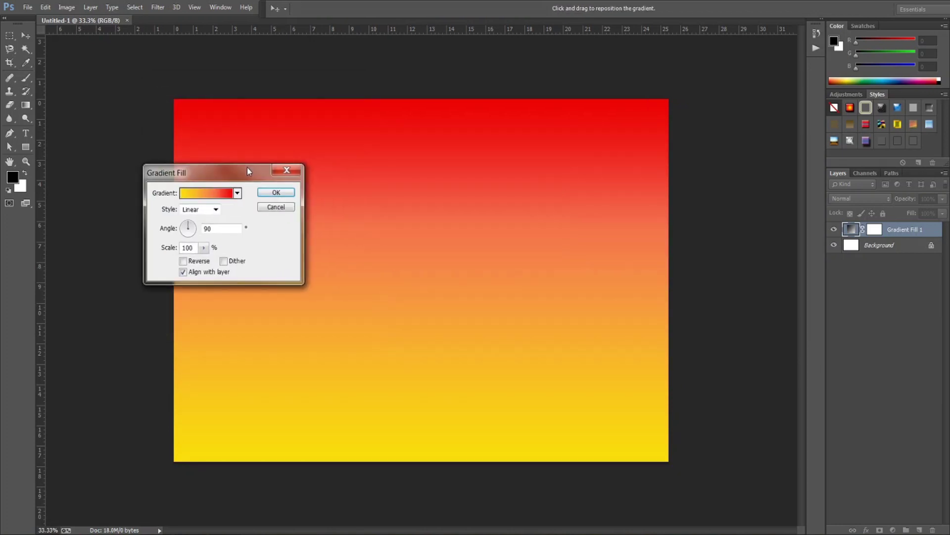
key("Return")
key("l")
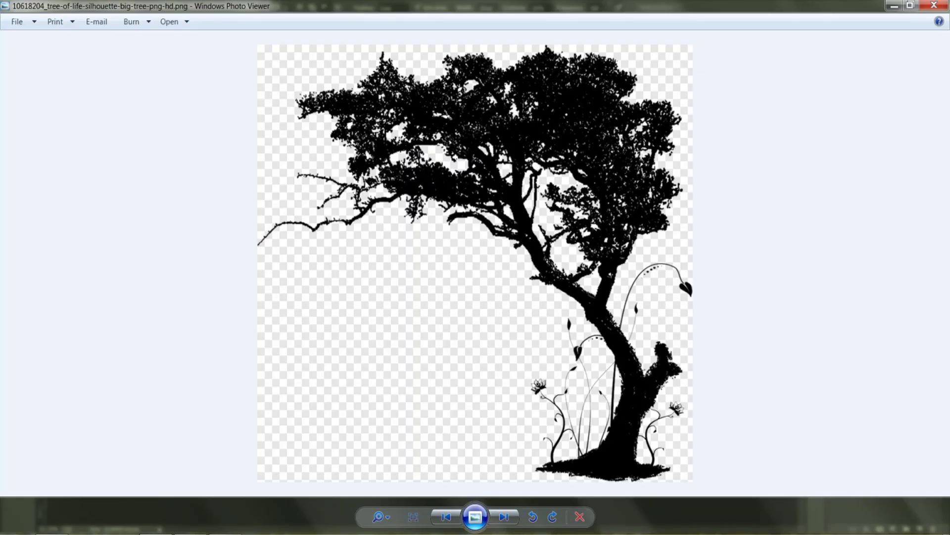
Capture the whole tree silhouette in Windows Photo Viewer, copy the capture to the clipboard and minimize the viewer.
key("Print")
left_click_drag(256, 41, 696, 489)
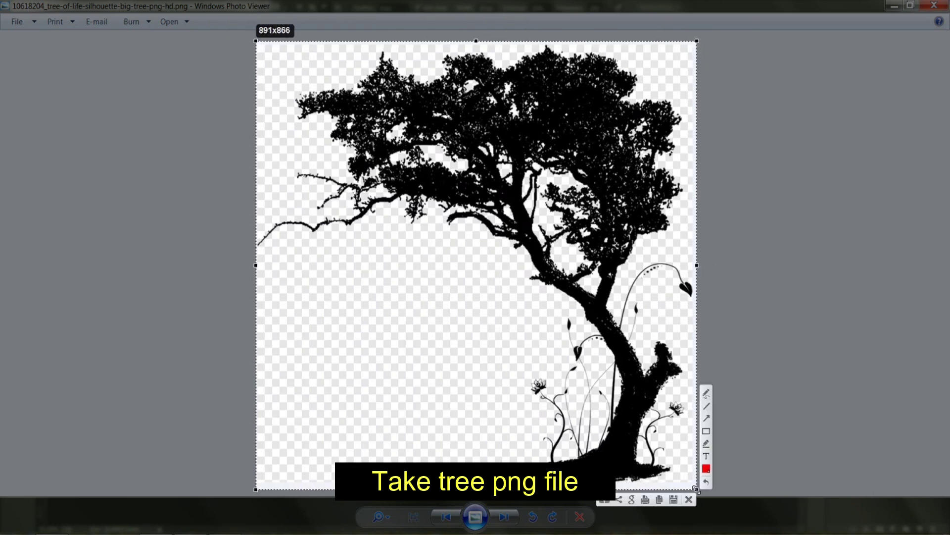
left_click(659, 500)
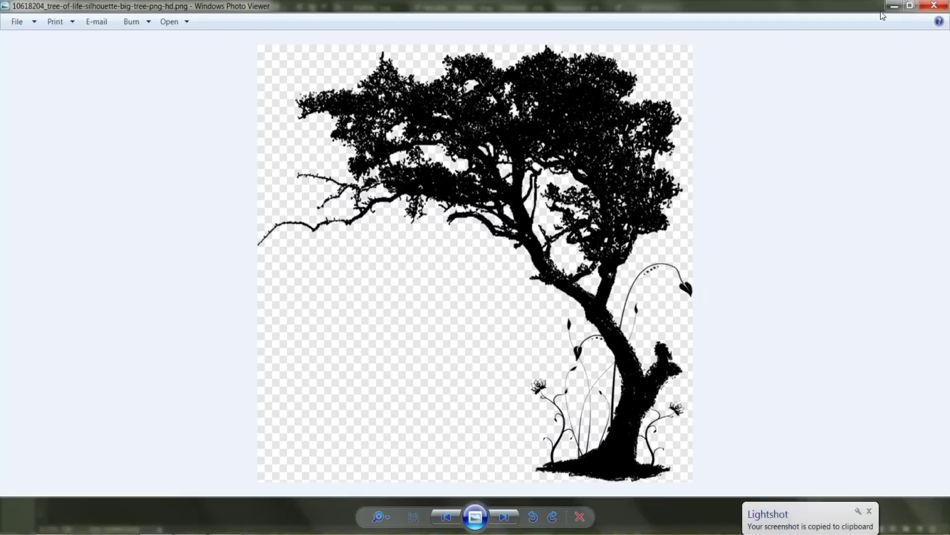
left_click(894, 5)
Create a new 891 × 866 pixel document from the Clipboard preset and paste the tree capture into it.
left_click(25, 6)
left_click(34, 16)
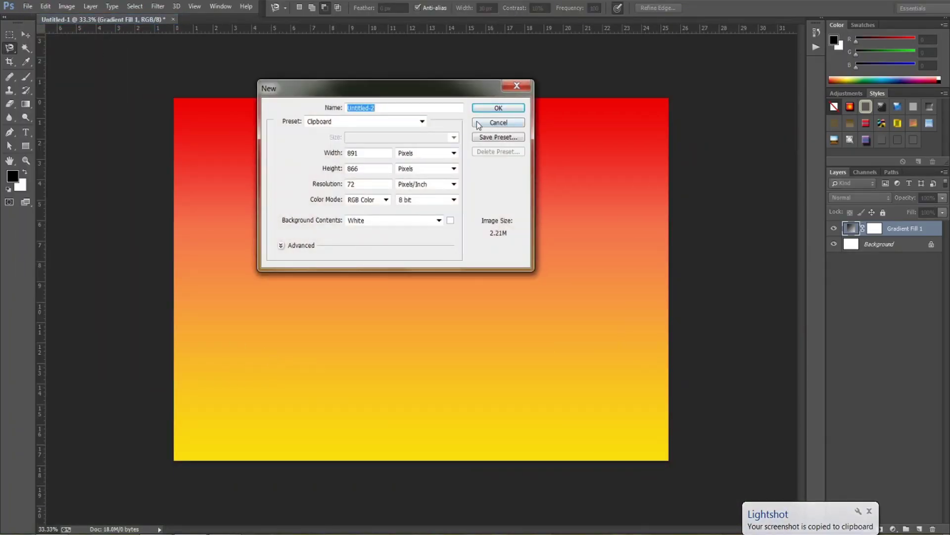
key("Escape")
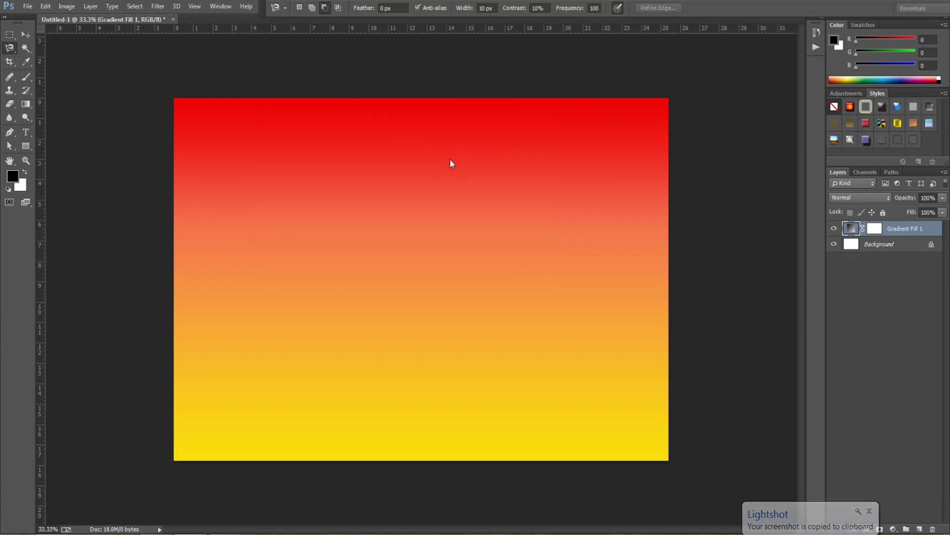
key("ctrl+v")
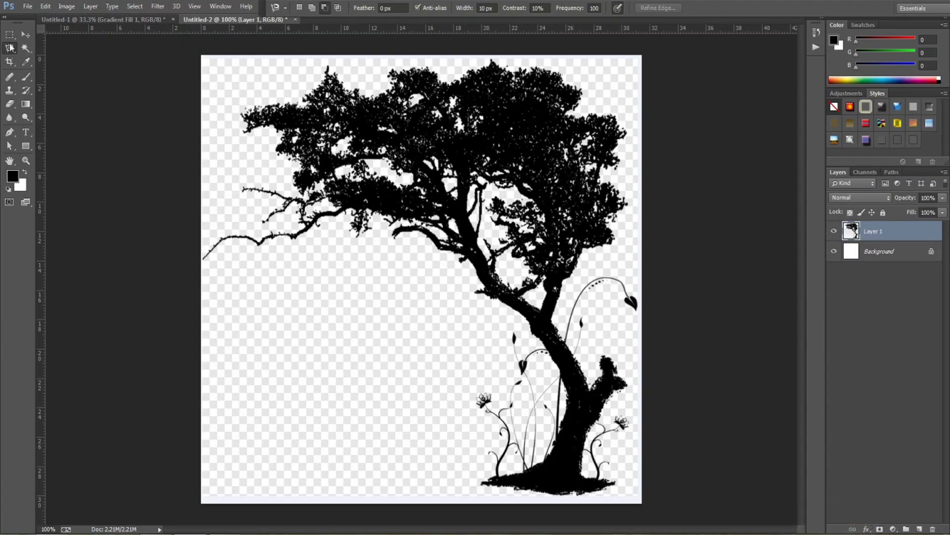
Select the black tree by Color Range with sampled colors and a fuzziness of 159.
left_click(78, 7)
left_click(132, 5)
left_click(133, 6)
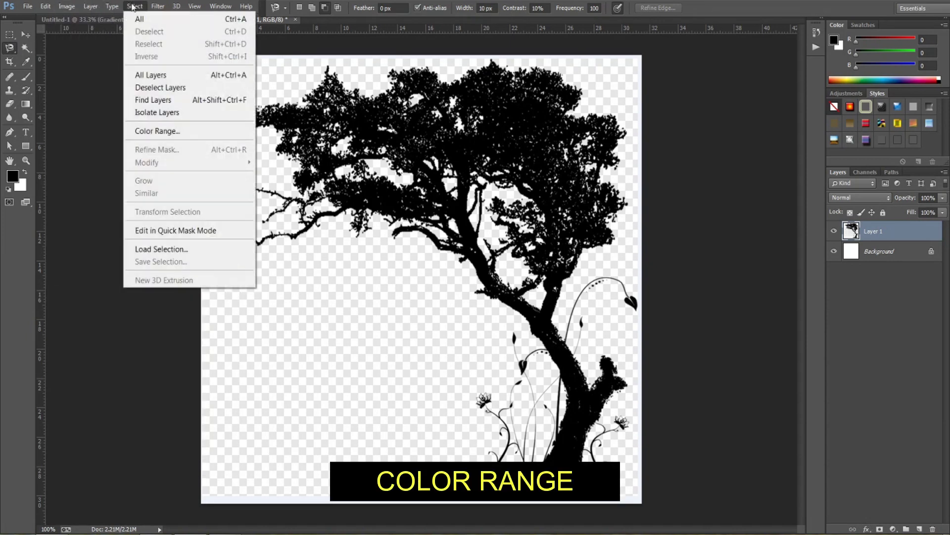
left_click(192, 133)
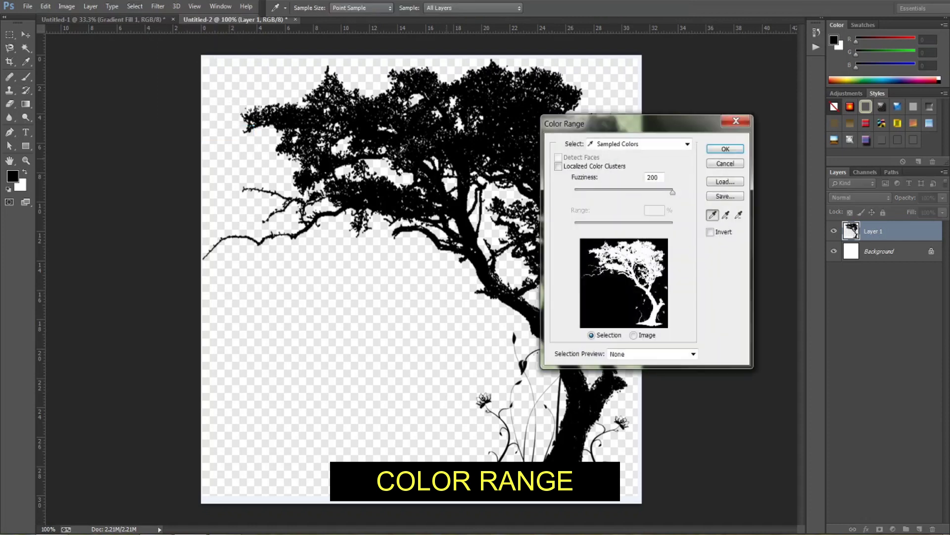
left_click_drag(686, 191, 653, 192)
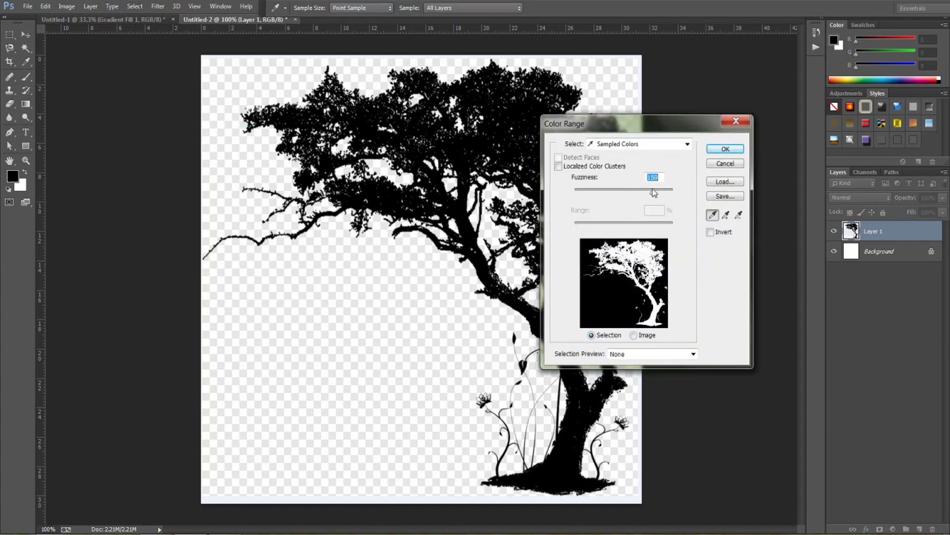
left_click(726, 148)
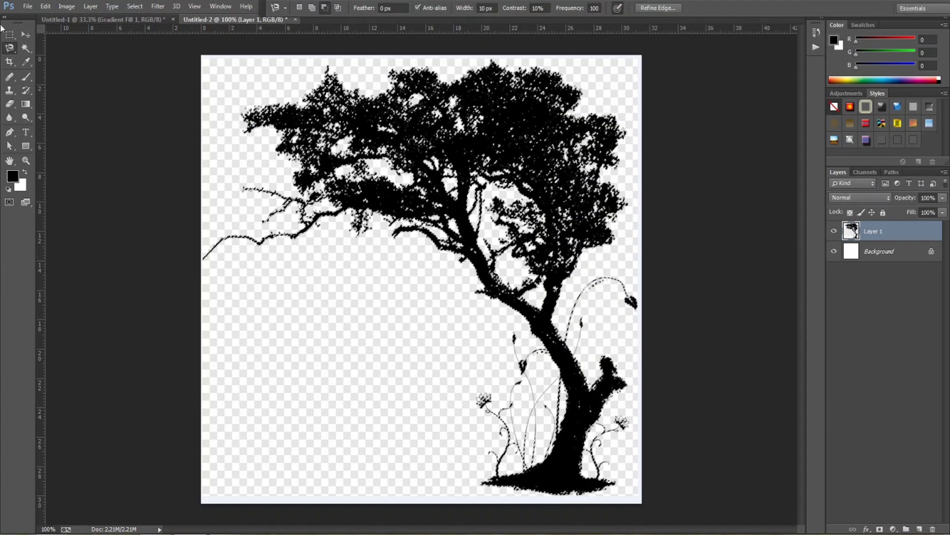
Bring the selected tree into the gradient document and scale it up to about the canvas height.
left_click(26, 36)
left_click_drag(453, 154, 322, 144)
left_click_drag(443, 235, 602, 257)
left_click_drag(511, 228, 344, 144)
key("Return")
Enlarge the tree slightly and position it so its trunk stands in the canvas's lower right corner.
left_click_drag(621, 225, 564, 199)
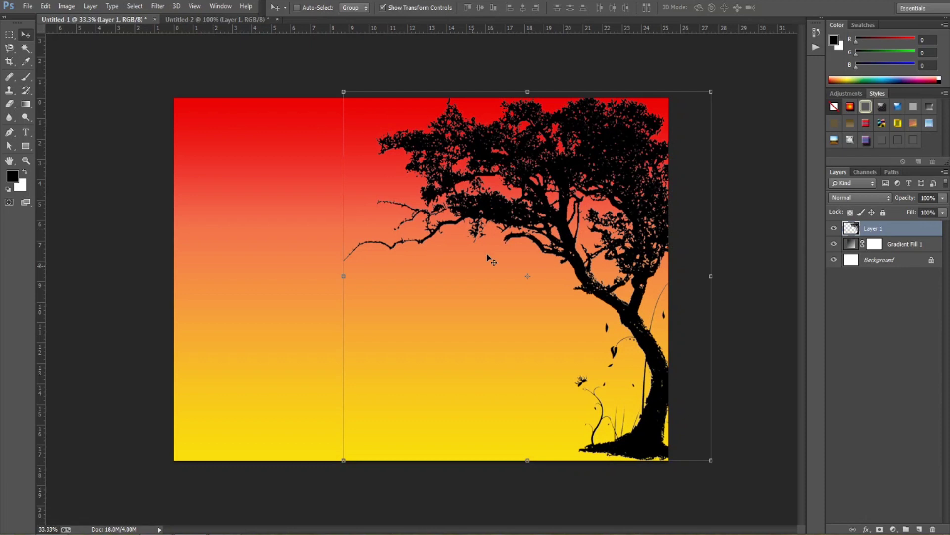
left_click_drag(343, 274, 309, 276)
key("Return")
left_click_drag(600, 287, 607, 290)
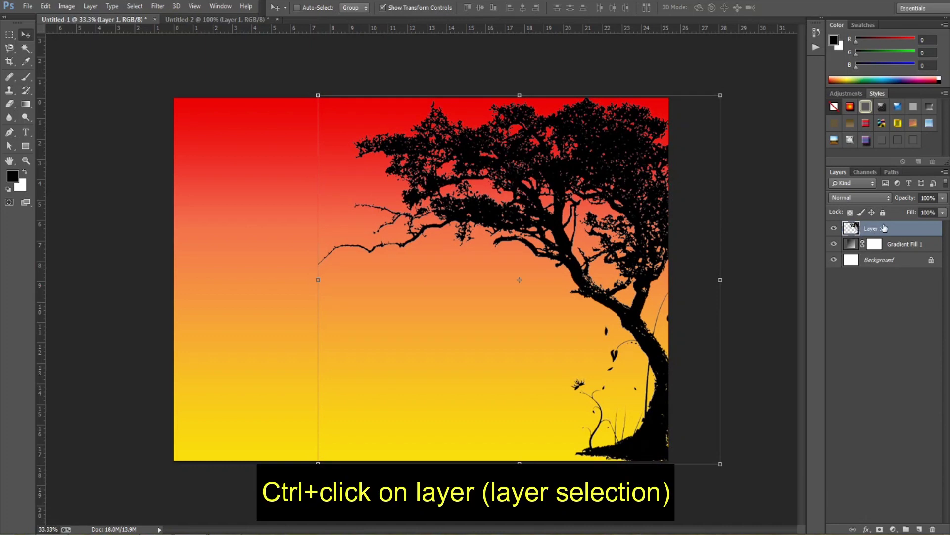
Load the tree layer as a selection, fill it with dark brown #3e1616 and deselect.
left_click(855, 232, "ctrl")
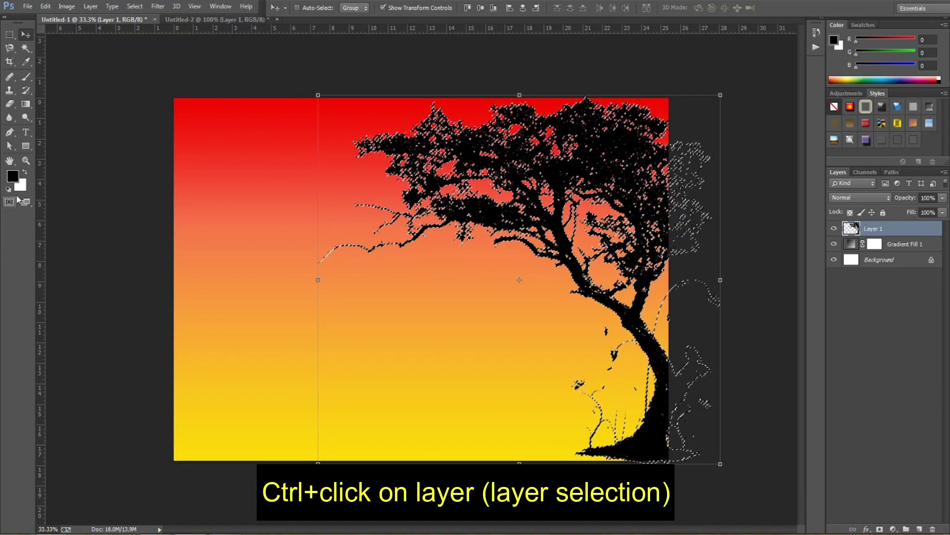
left_click(12, 176)
left_click_drag(637, 214, 622, 262)
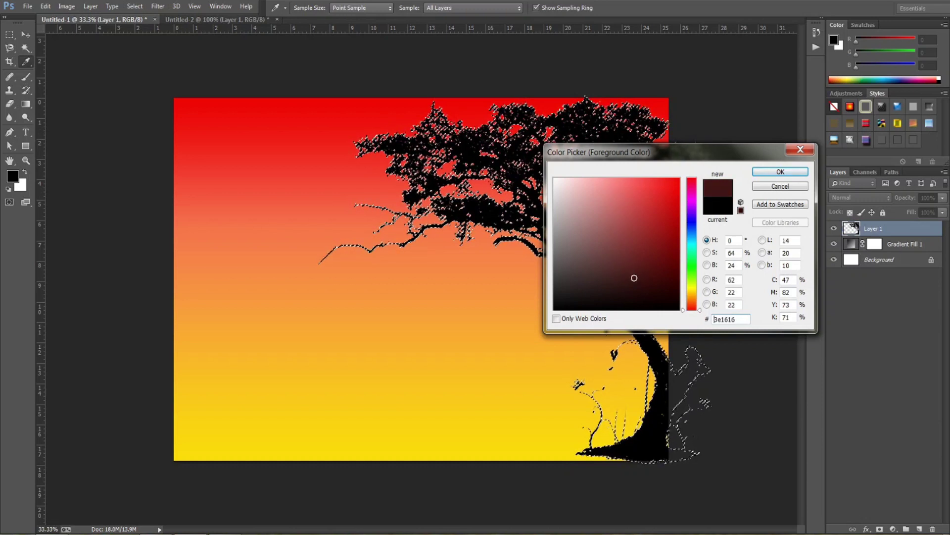
key("Escape")
key("alt+BackSpace")
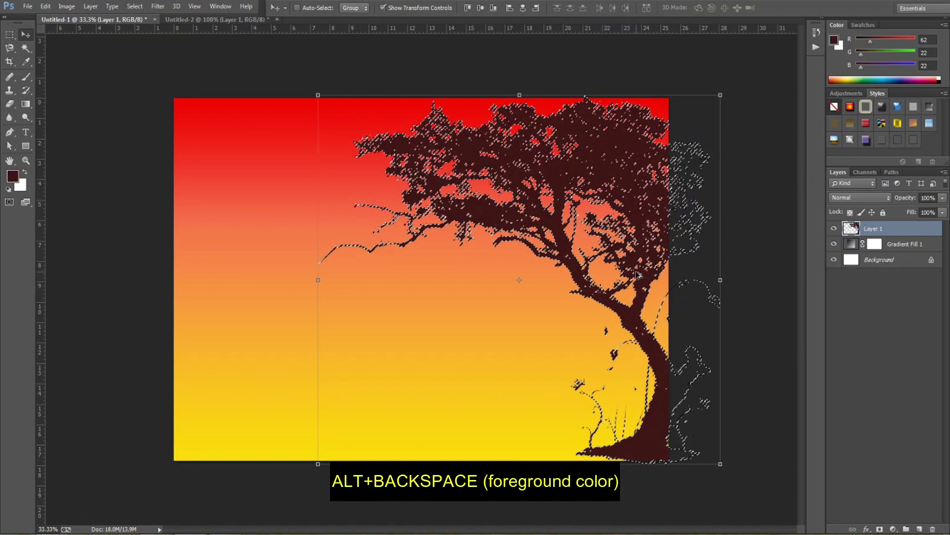
key("ctrl+d")
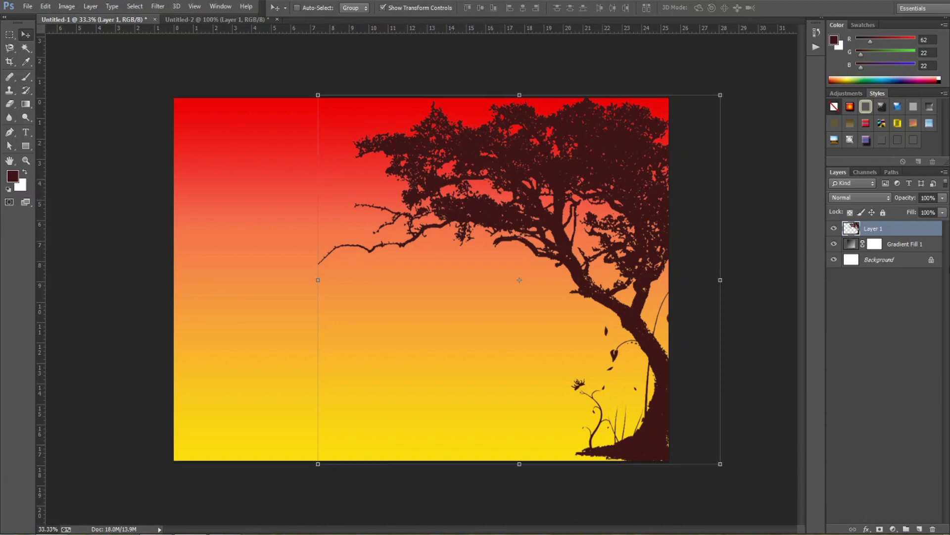
Add a new layer above the tree and choose a 2500 px grass brush for the Brush tool.
left_click(919, 529)
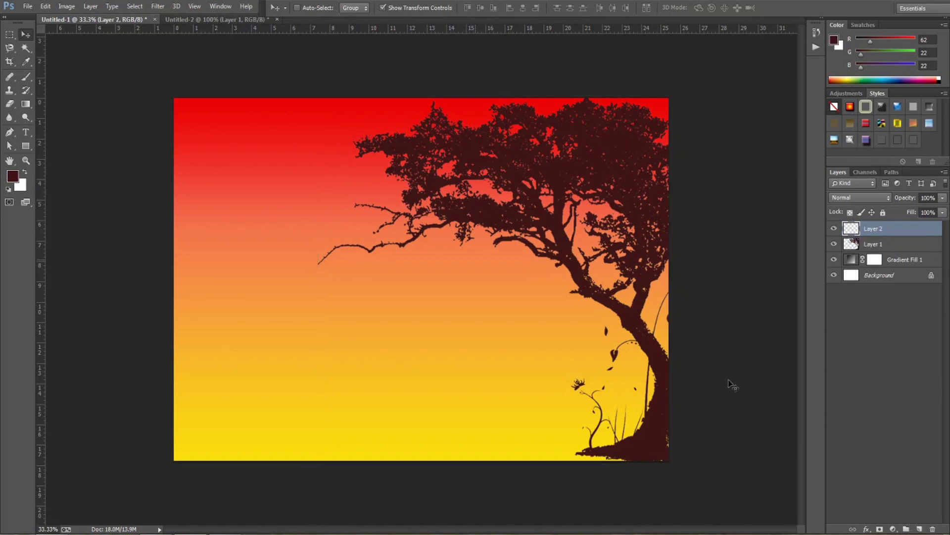
left_click(24, 79)
right_click(341, 307)
scroll(406, 491, "down", 10)
scroll(457, 463, "down", 5)
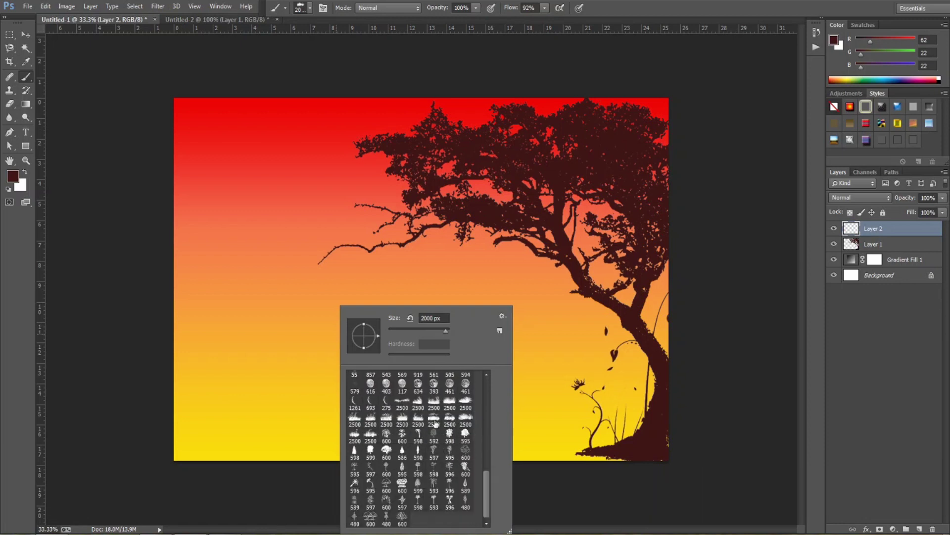
double_click(369, 436)
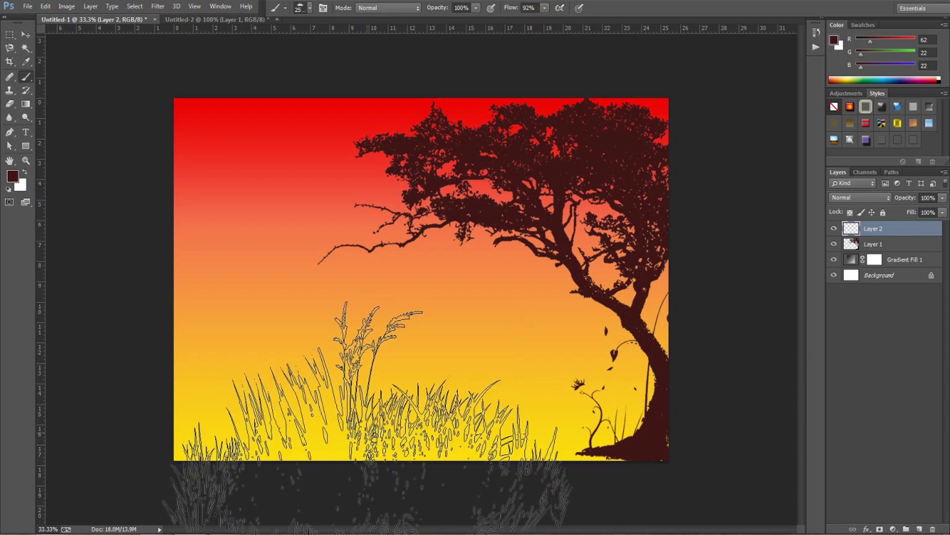
Shrink the grass brush slightly and stamp overlapping dark brown grass across the full width of the canvas's lower part.
key("bracketleft")
key("bracketleft")
key("bracketleft")
key("bracketleft")
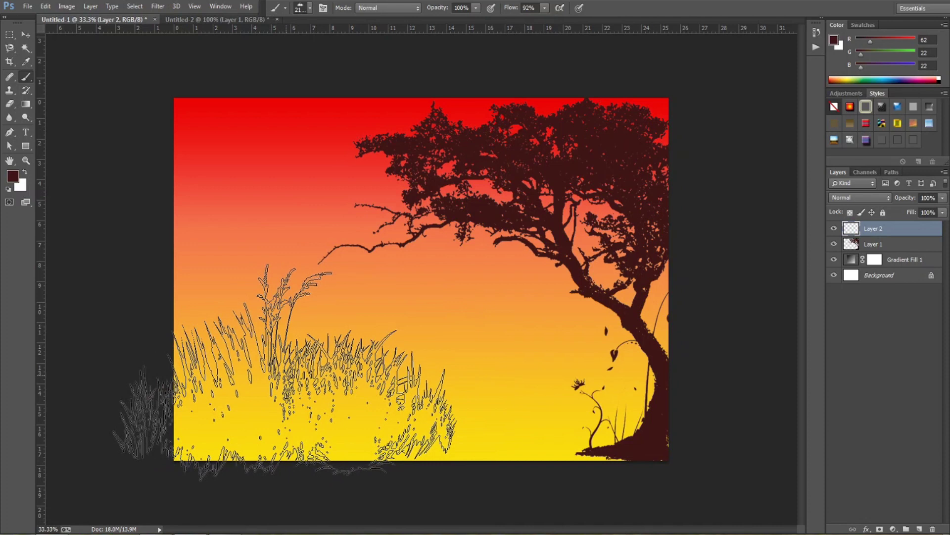
left_click(264, 371)
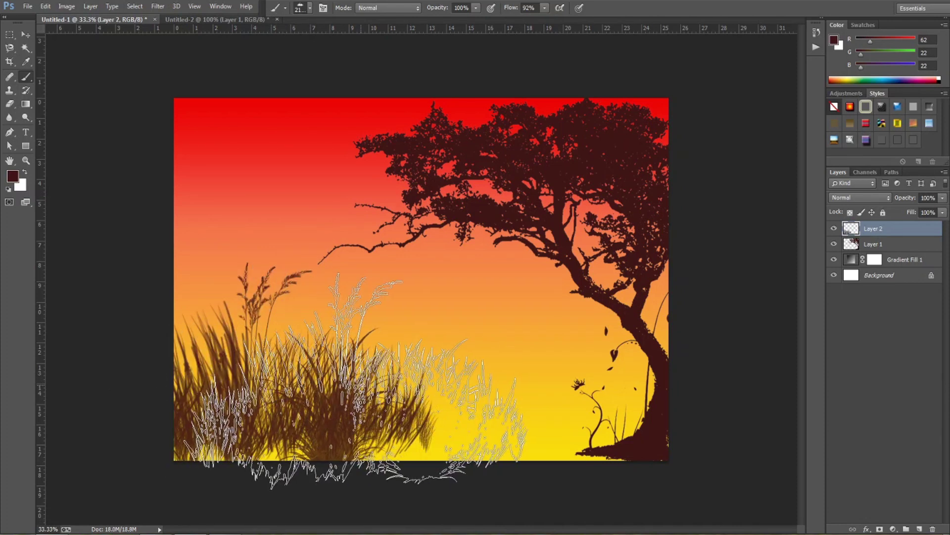
left_click(426, 378)
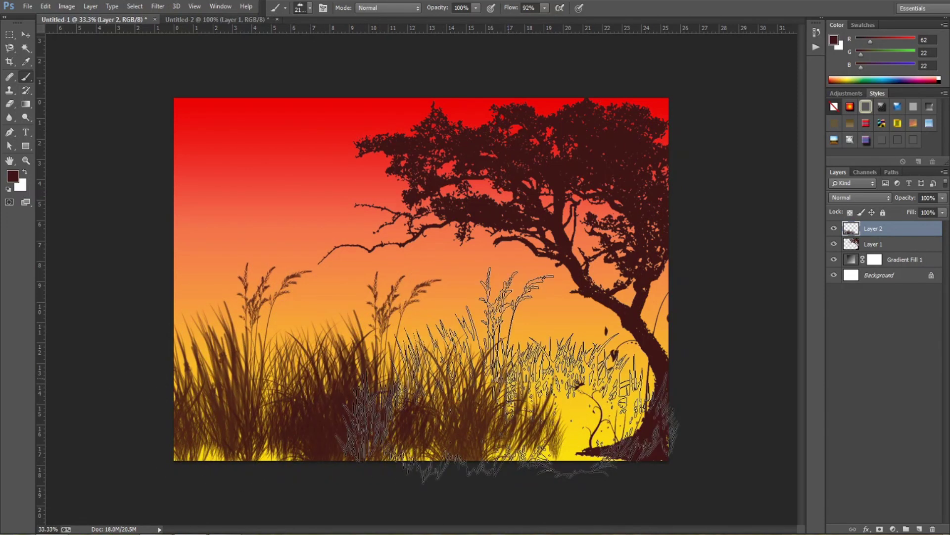
left_click(509, 376)
left_click(601, 375)
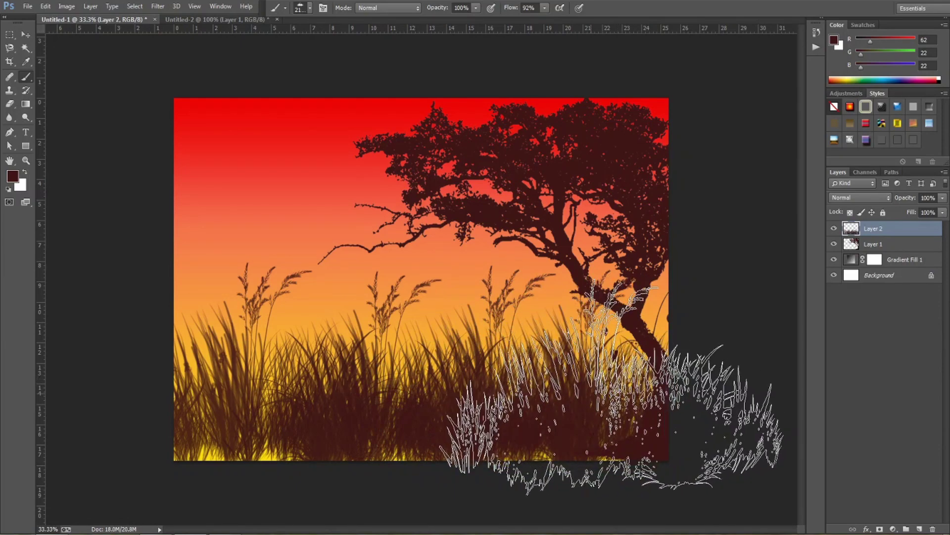
left_click(228, 417)
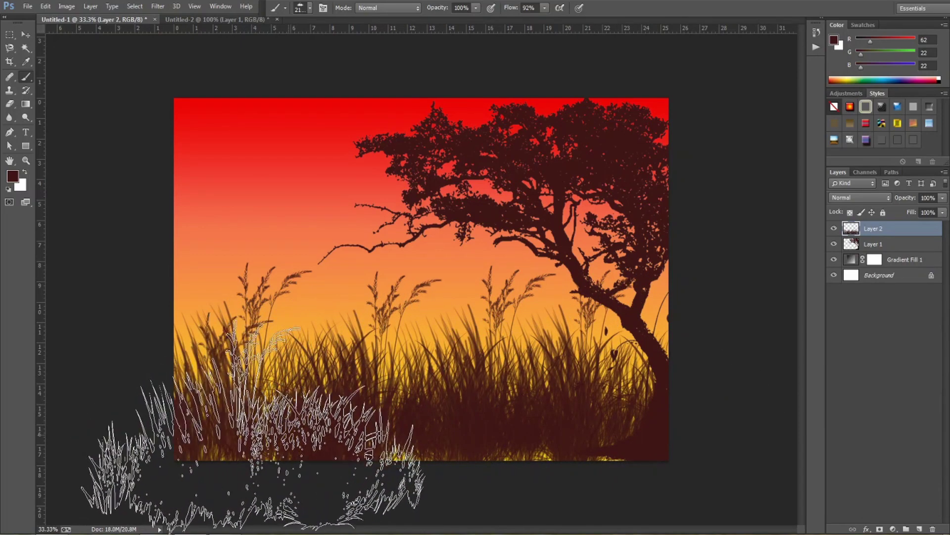
left_click(460, 399)
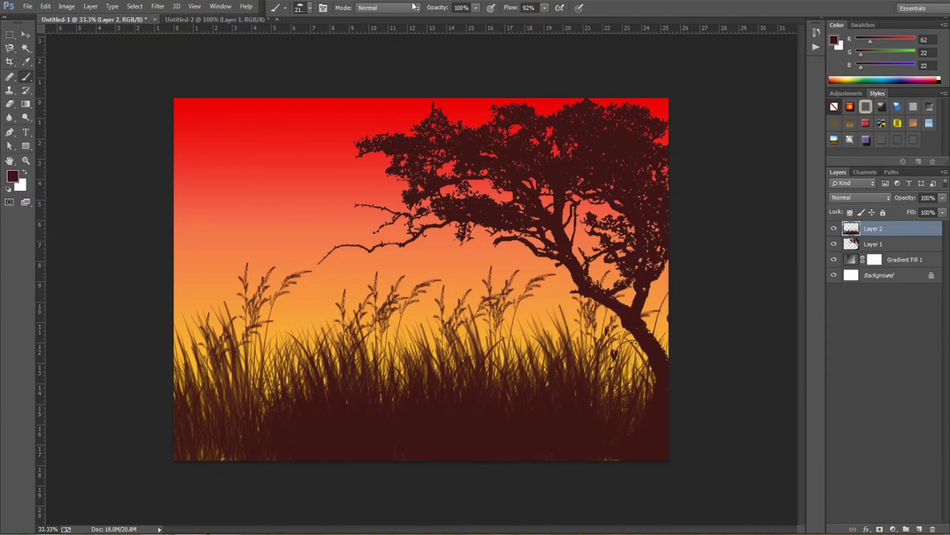
Choose the Rectangle tool in shape mode and set it to no fill and no stroke.
left_click(25, 36)
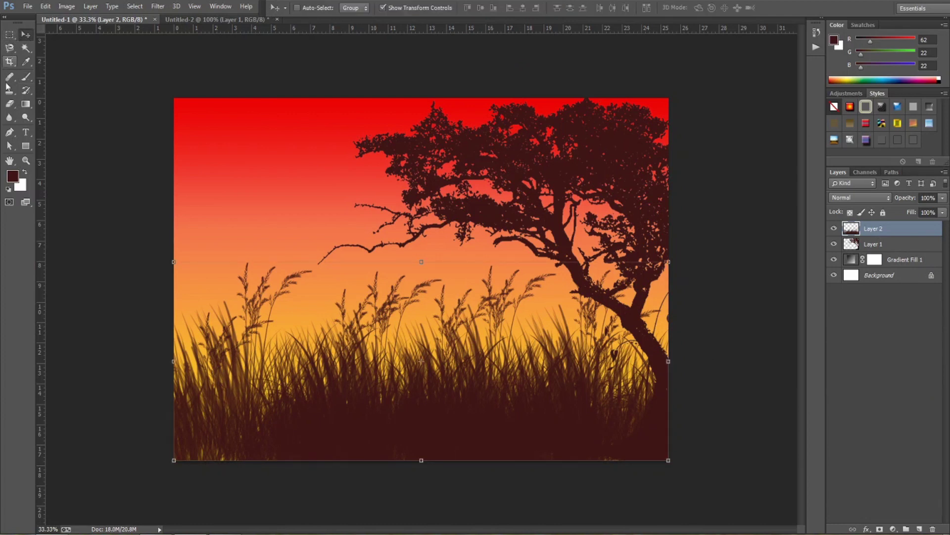
left_click(25, 146)
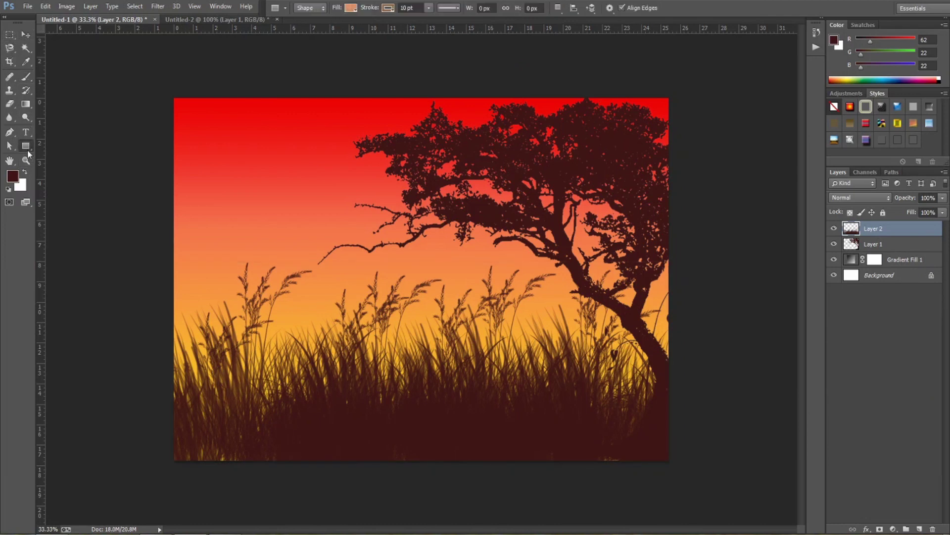
left_click(75, 144)
left_click(351, 8)
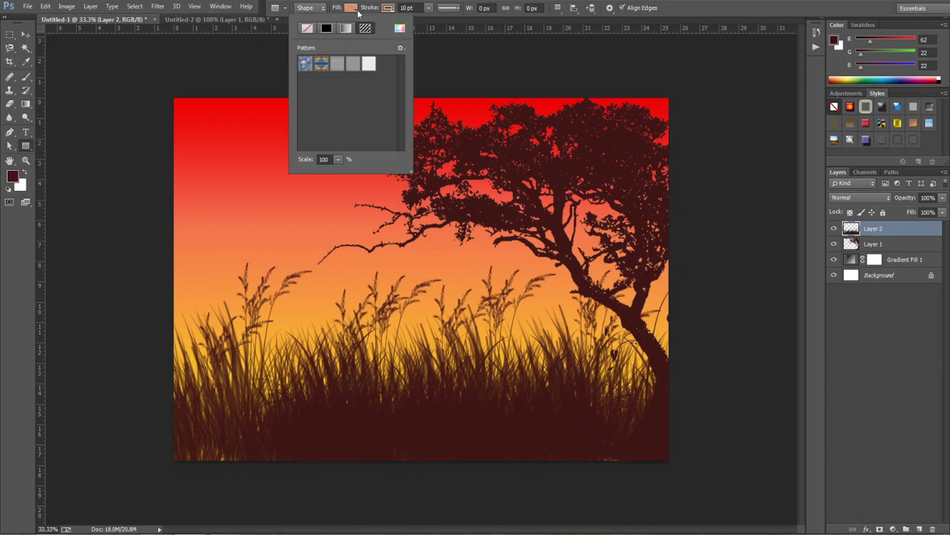
left_click(307, 28)
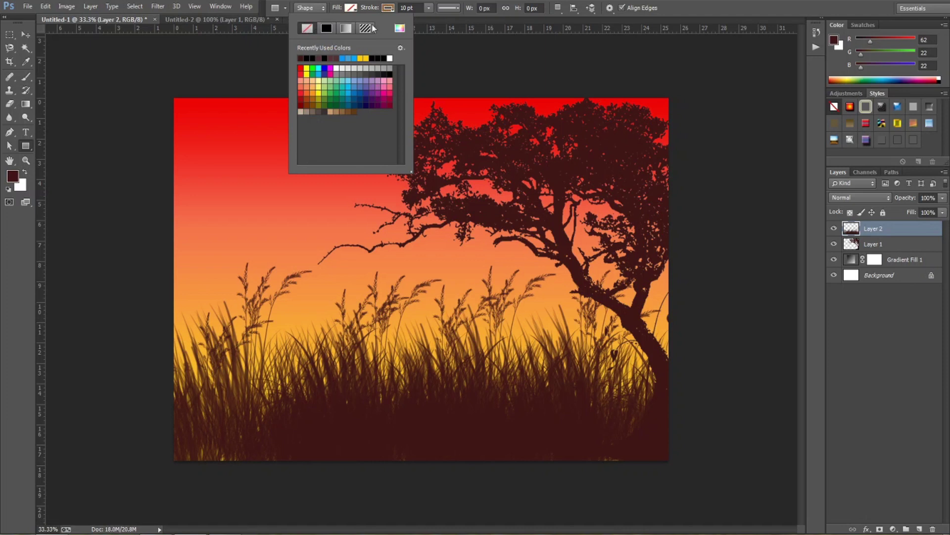
key("Return")
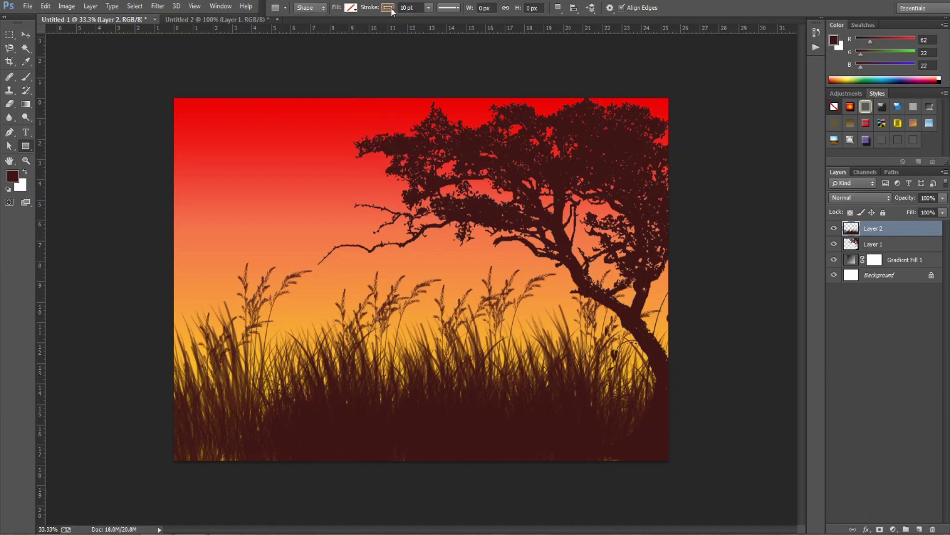
left_click(389, 8)
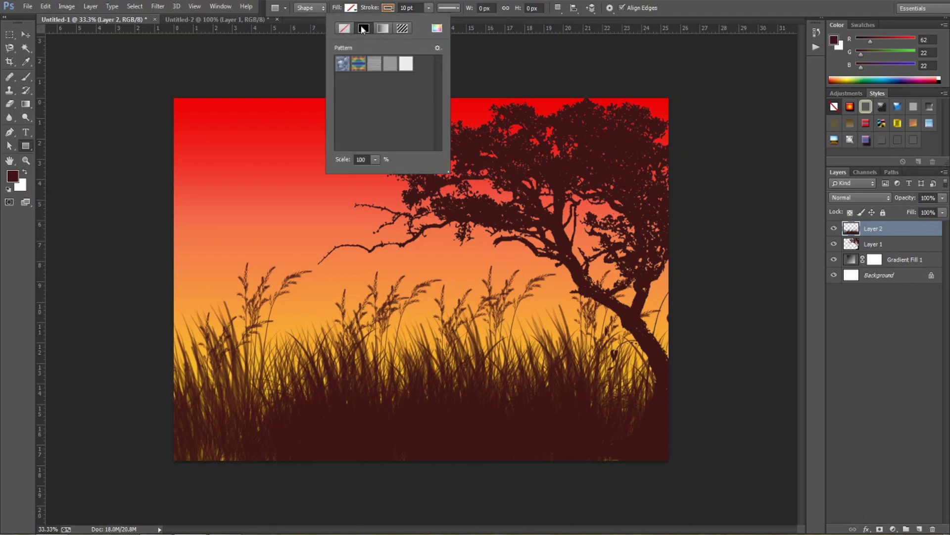
left_click(364, 28)
left_click(345, 28)
key("Return")
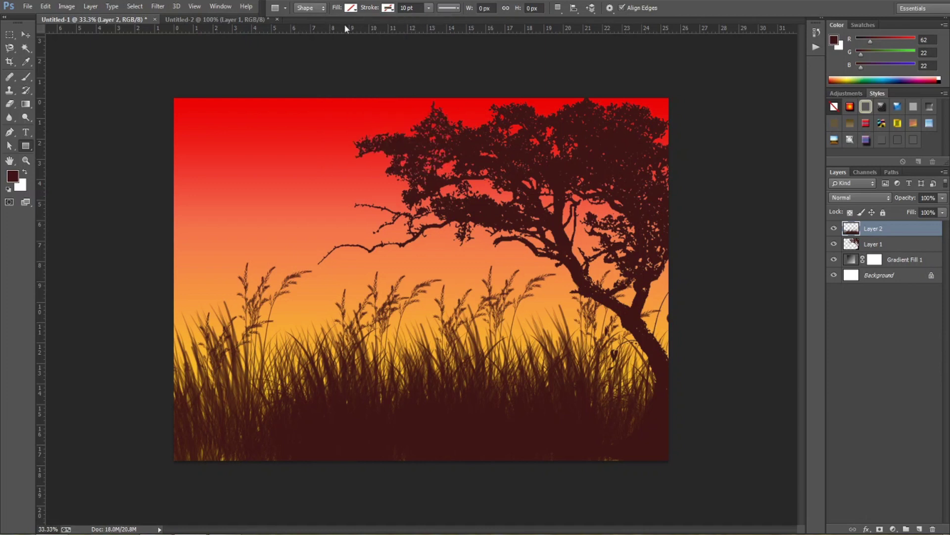
Set the shape fill to solid dark brown and draw a post about 63 × 921 px standing in the grass left of centre.
left_click(353, 8)
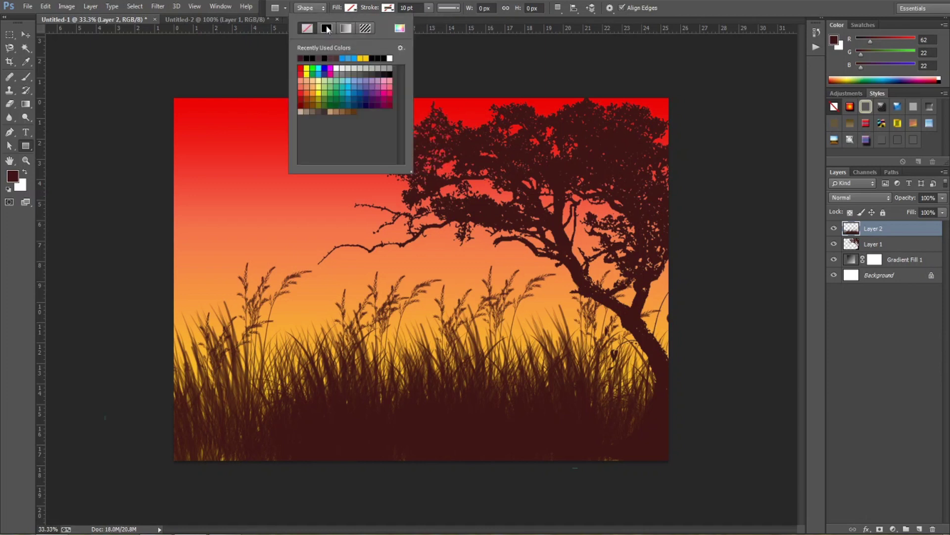
left_click(327, 29)
key("Return")
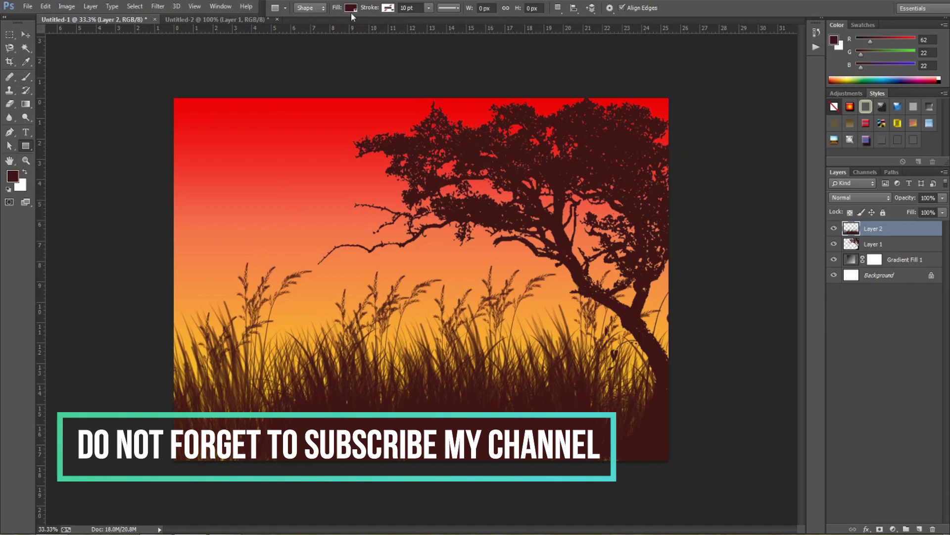
left_click_drag(259, 308, 298, 460)
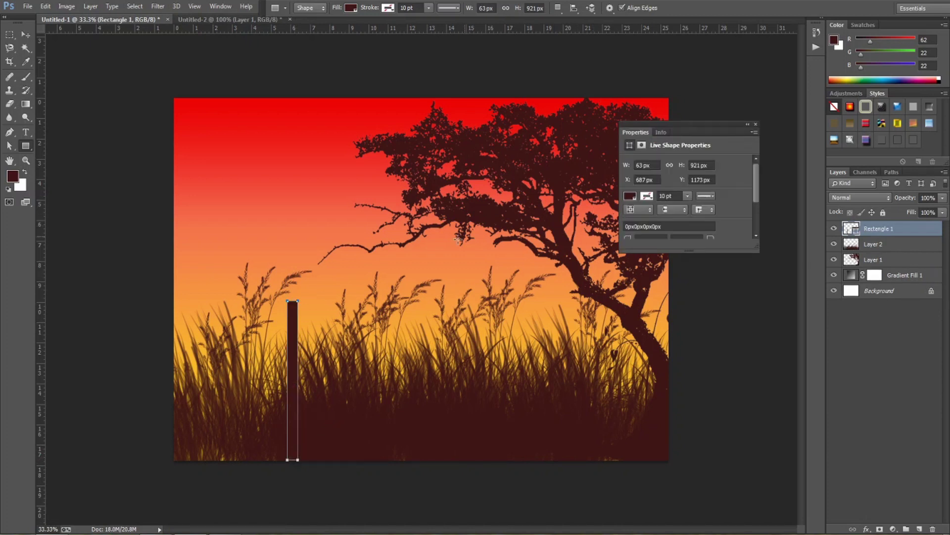
key("Return")
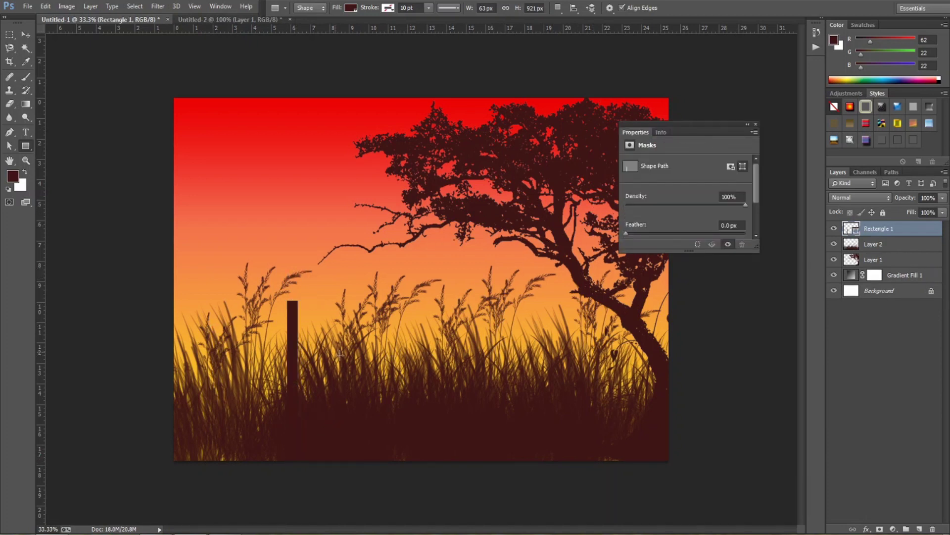
Duplicate the post twice, placing the copies near the canvas centre at different heights and narrowing the second to about 39 px.
left_click(26, 36)
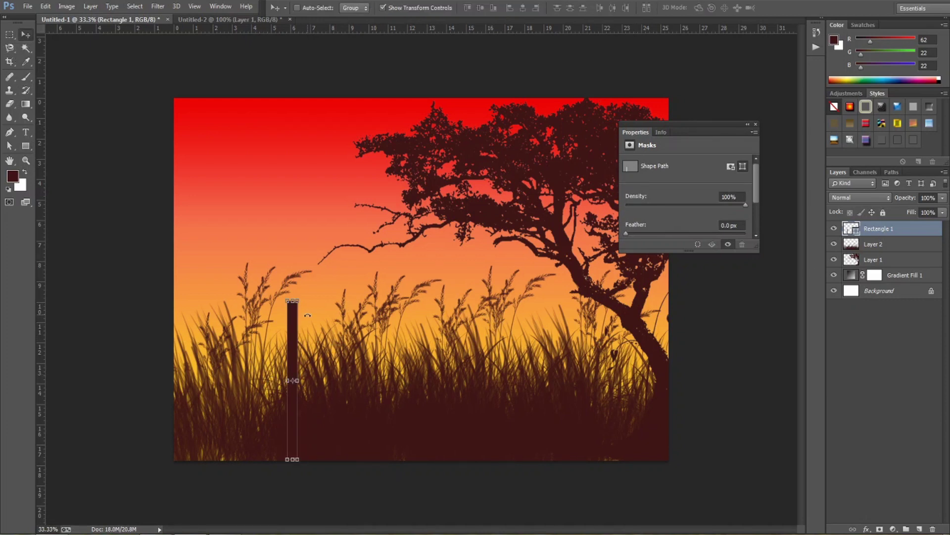
key("ctrl+j")
left_click_drag(298, 335, 421, 350)
key("ctrl+j")
left_click_drag(420, 388, 416, 391)
key("Return")
Add two more post copies, one about 39 px wide left of the centre pair and one about 78 px wide to their right.
key("ctrl+j")
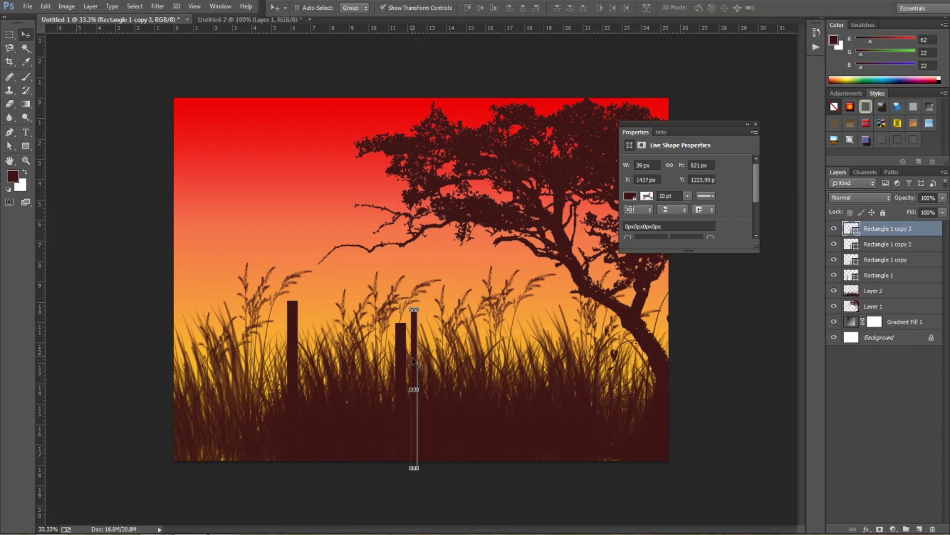
left_click_drag(411, 351, 496, 360)
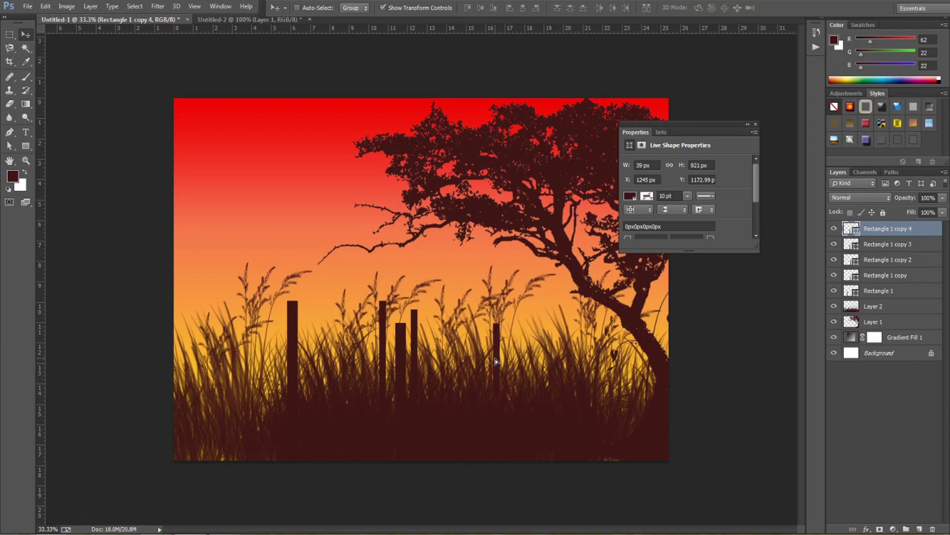
left_click_drag(499, 403, 485, 378)
key("Return")
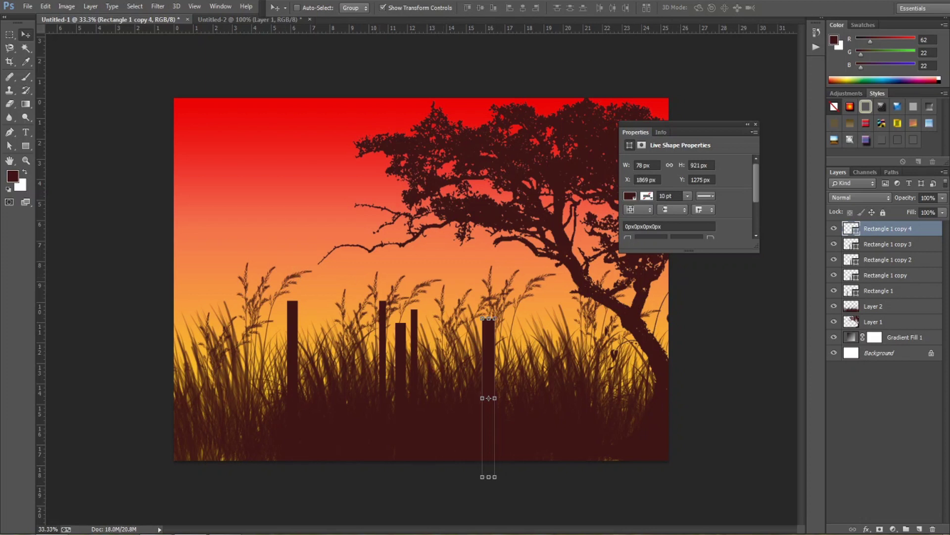
Select all five post layers, merge them into one shape layer and toggle its visibility to check the posts.
left_click(909, 244, "shift")
left_click(915, 259, "shift")
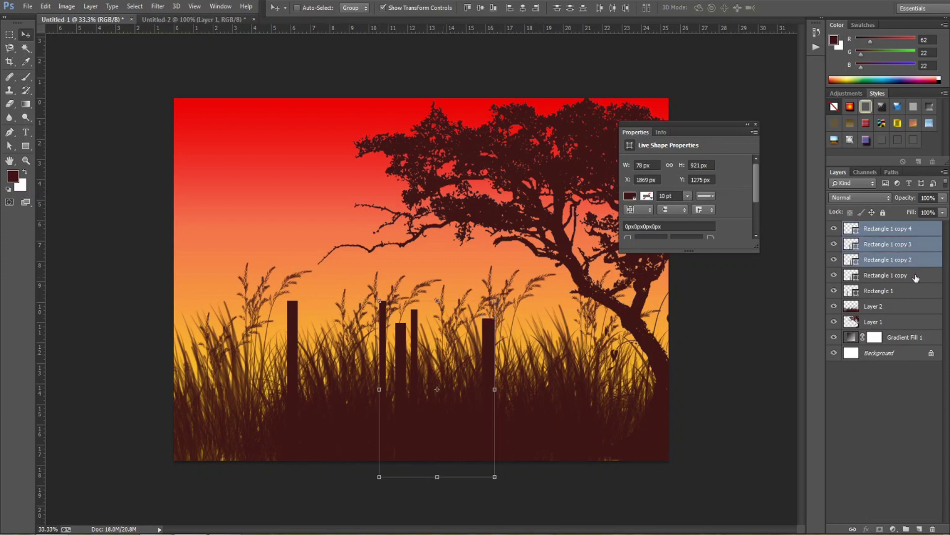
left_click(913, 275, "shift")
left_click(909, 292, "shift")
right_click(906, 243)
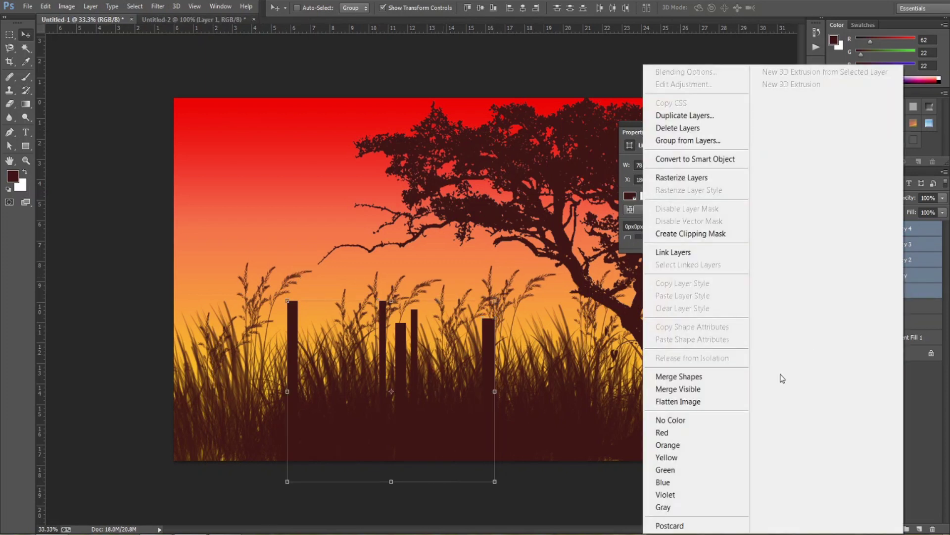
left_click(693, 377)
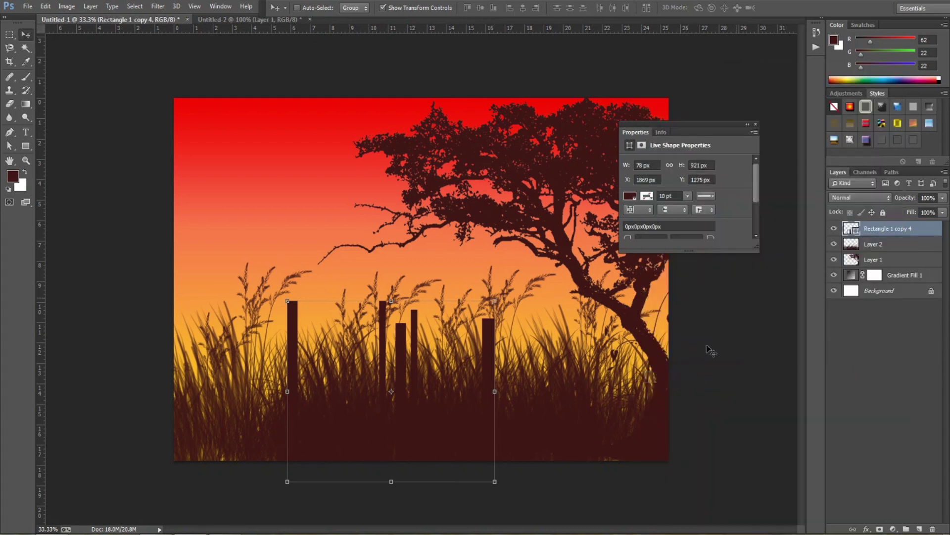
left_click(834, 231)
left_click(834, 231)
left_click(834, 231)
left_click(834, 231)
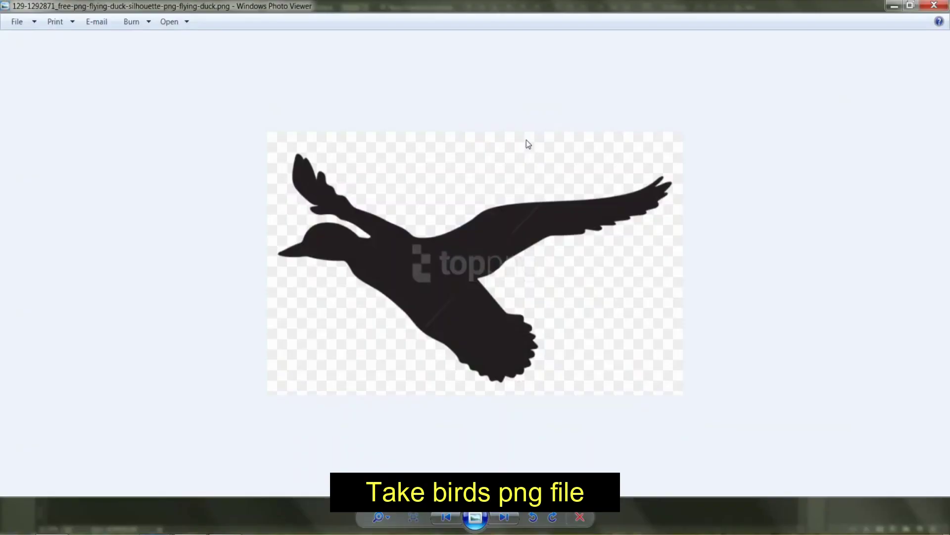
Capture the flying duck silhouette from the picture viewer to the clipboard and put the picture and folder windows away.
key("Print")
left_click_drag(271, 128, 685, 395)
left_click(644, 410)
left_click(895, 6)
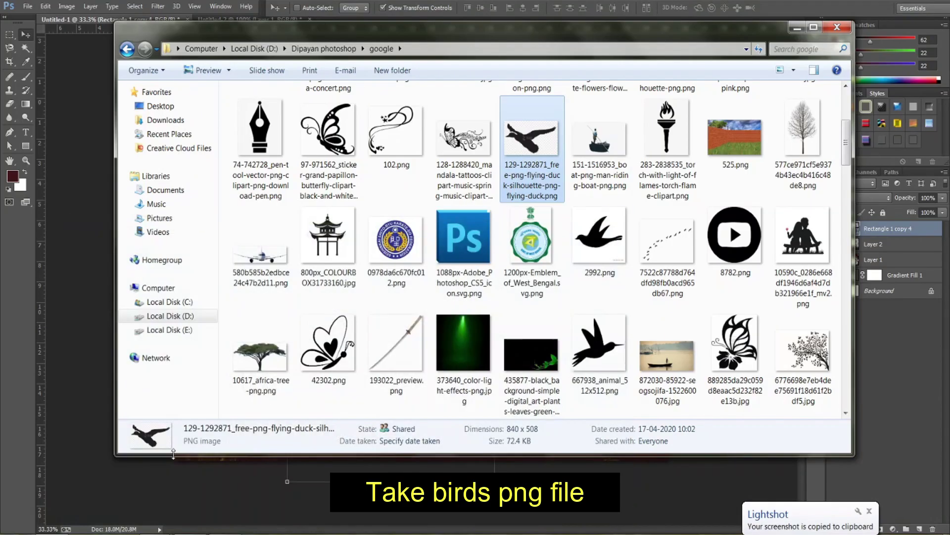
left_click(814, 27)
In Photoshop's Untitled-2 document, delete the tree layer and paste the captured duck picture.
left_click(27, 7)
left_click(284, 20)
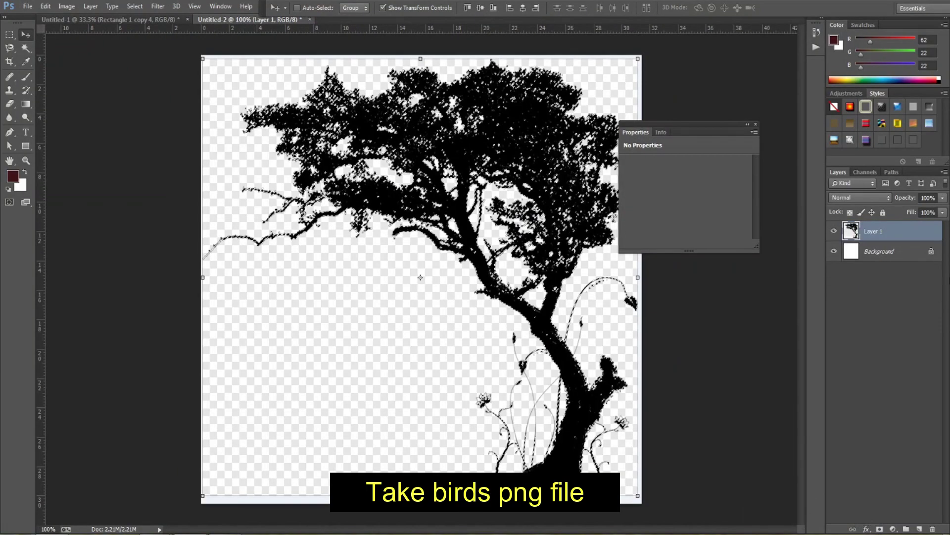
key("Delete")
key("ctrl+z")
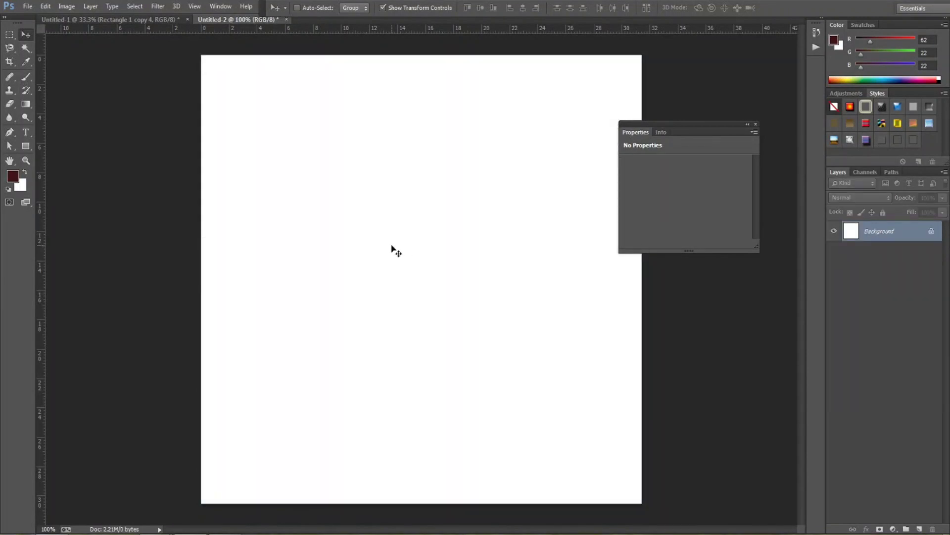
key("ctrl+v")
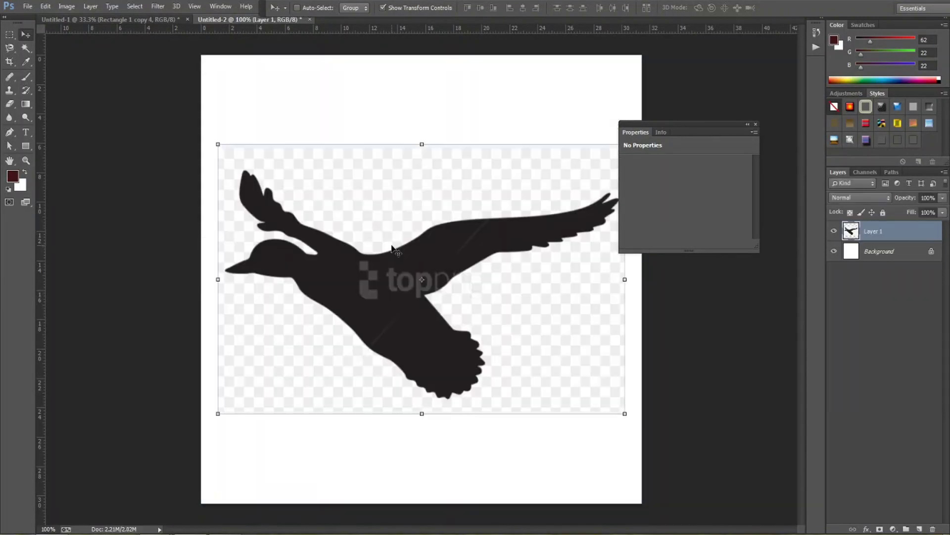
Select the black duck silhouette with Color Range by sampling the colour of its body.
left_click(5, 51)
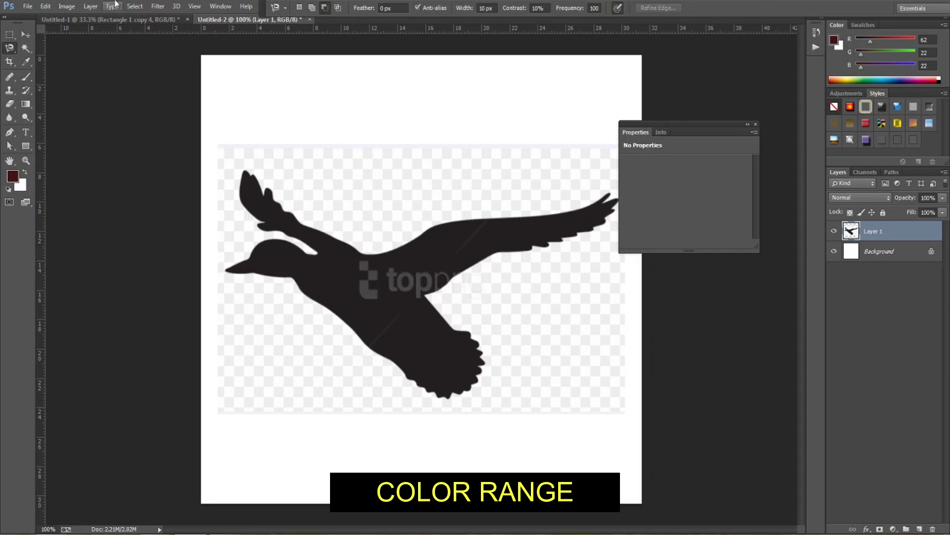
left_click(130, 6)
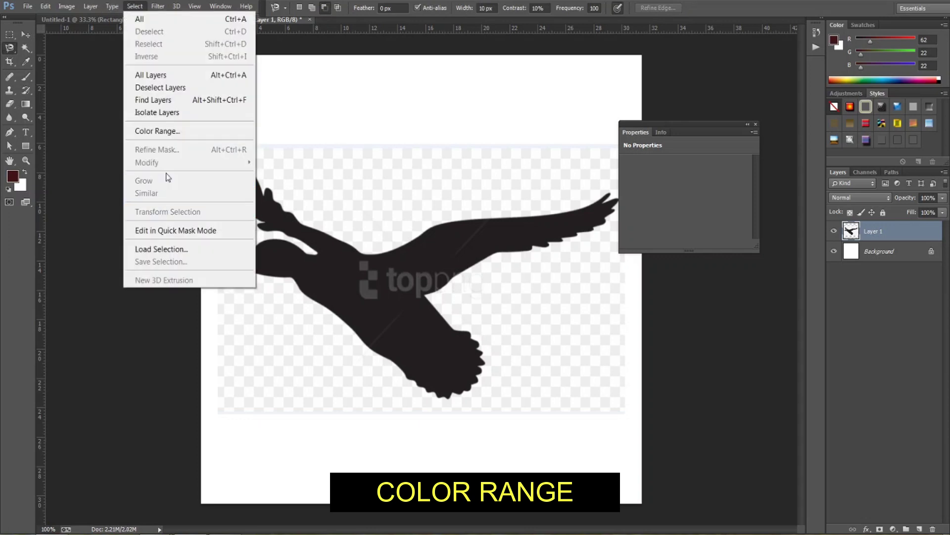
left_click(168, 131)
left_click(437, 346)
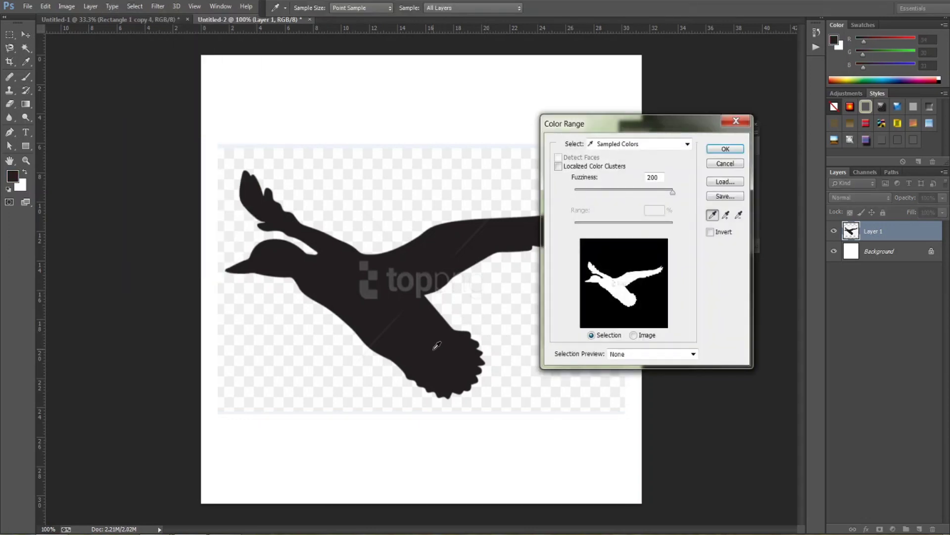
key("Return")
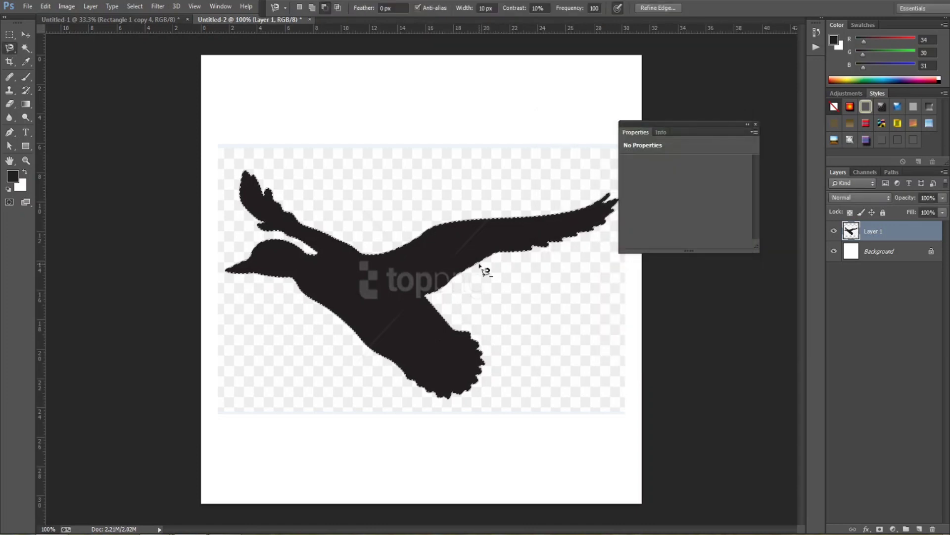
Move the selected duck into Untitled-1, scale it to about 69% and place it just above the leftmost post.
left_click(26, 36)
left_click_drag(389, 338, 295, 259)
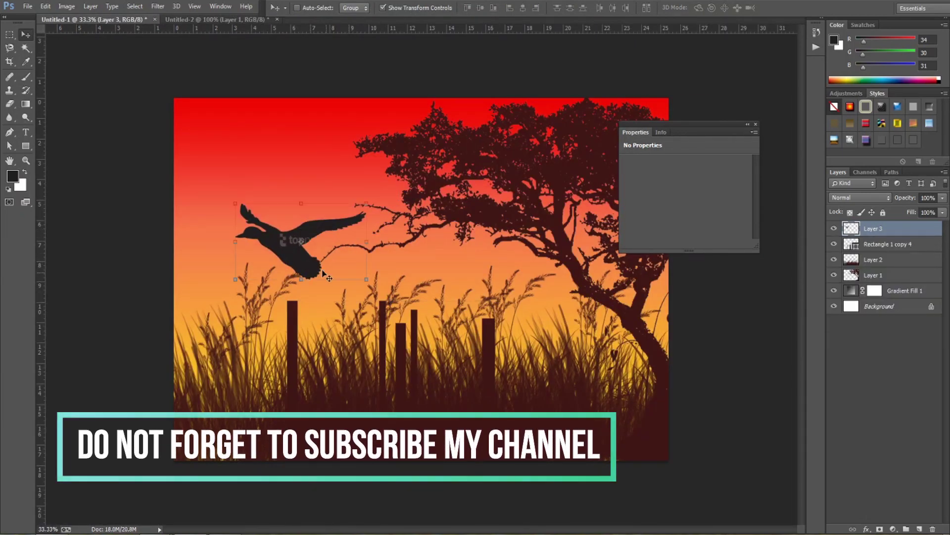
left_click_drag(365, 279, 344, 267)
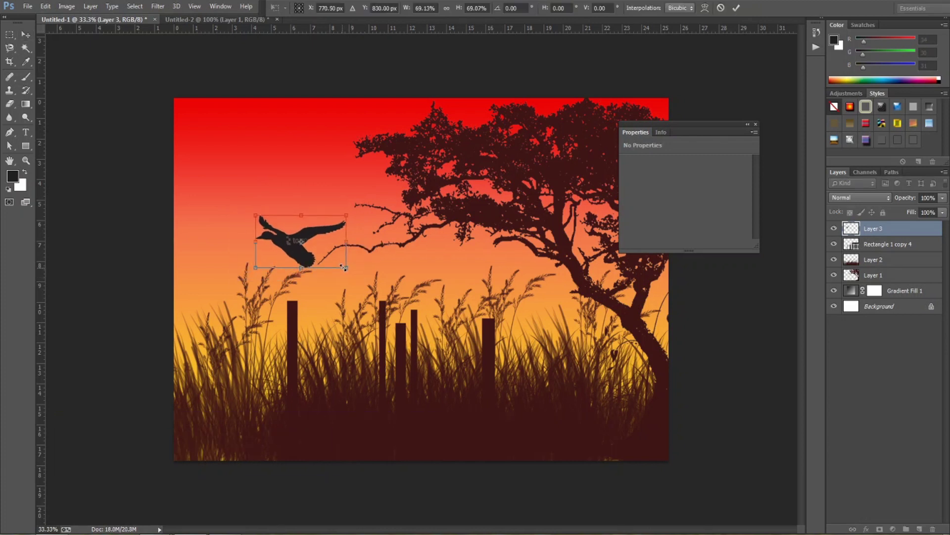
key("Return")
left_click_drag(302, 241, 302, 267)
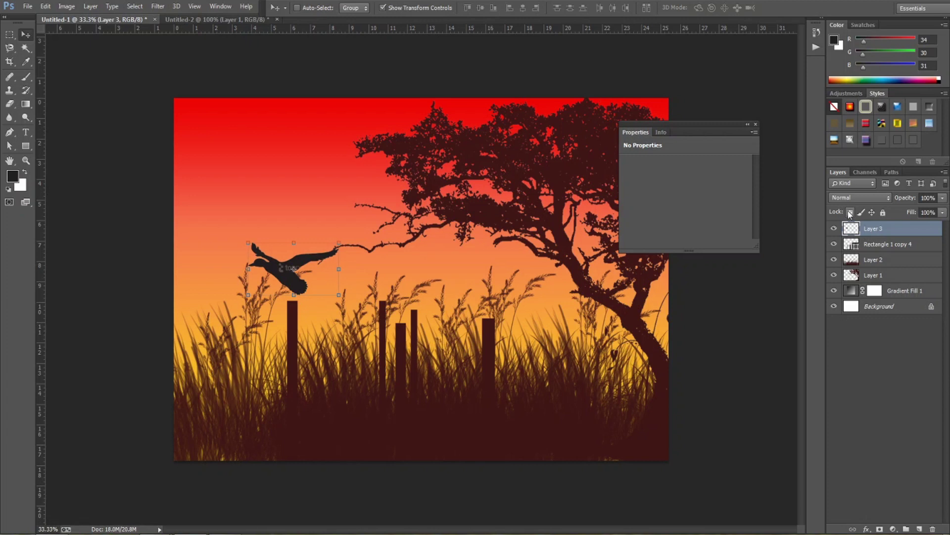
Select the duck's outline, fill it with dark brown 3e1616 sampled from the grass, nudge it down and deselect.
left_click(850, 230, "ctrl")
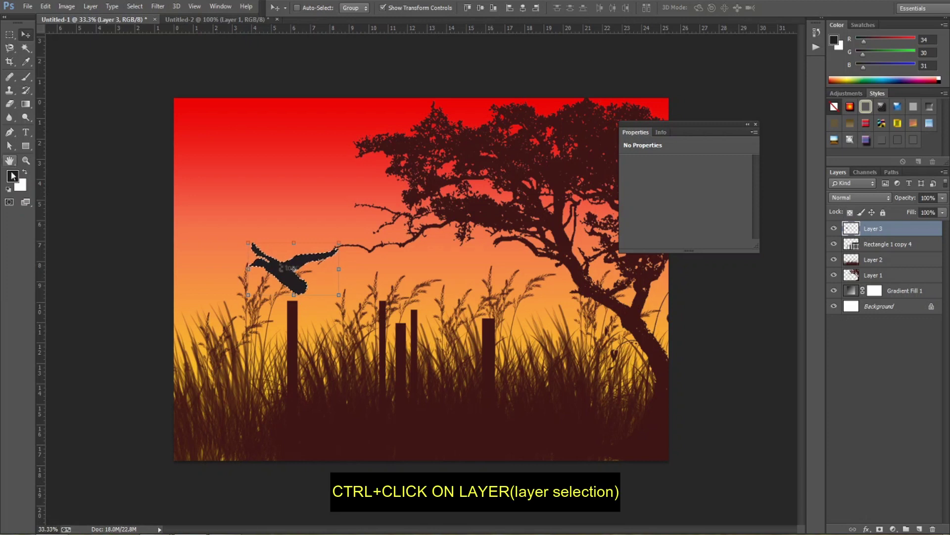
left_click(16, 179)
left_click(419, 421)
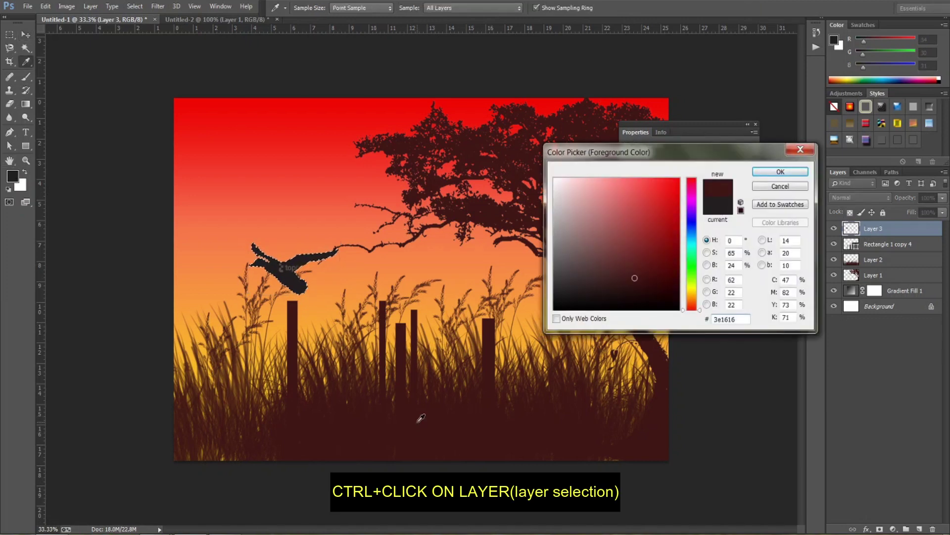
key("Return")
key("alt+BackSpace")
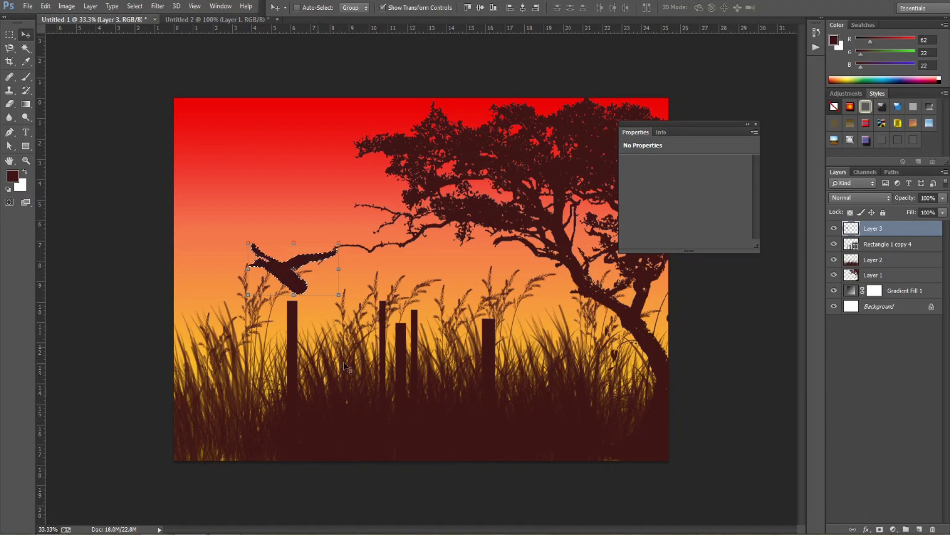
key("shift+Down")
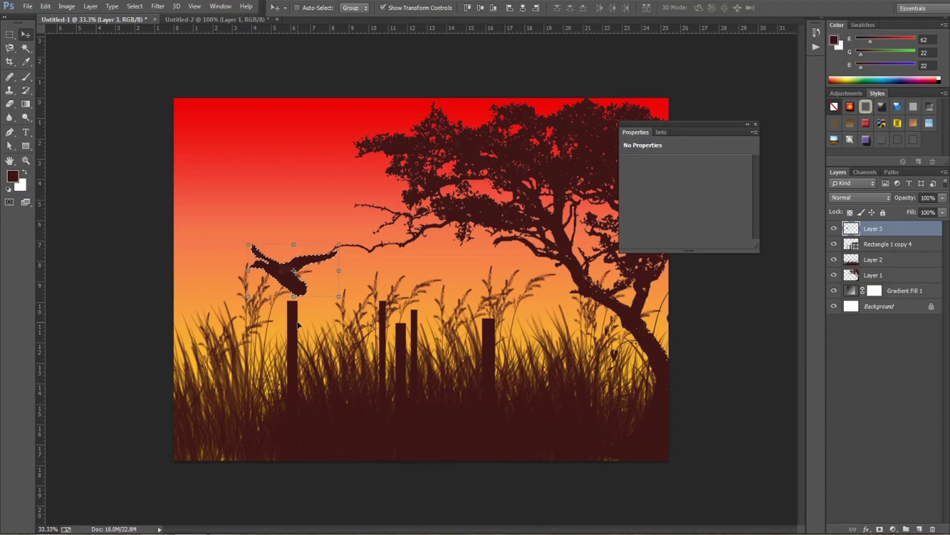
key("ctrl+d")
Paint over the watermark remaining on the duck's body with a 30 px brush in the dark brown colour.
key("ctrl+plus")
key("ctrl+plus")
key("ctrl+plus")
left_click_drag(293, 314, 562, 308)
left_click_drag(457, 324, 414, 358)
key("ctrl+plus")
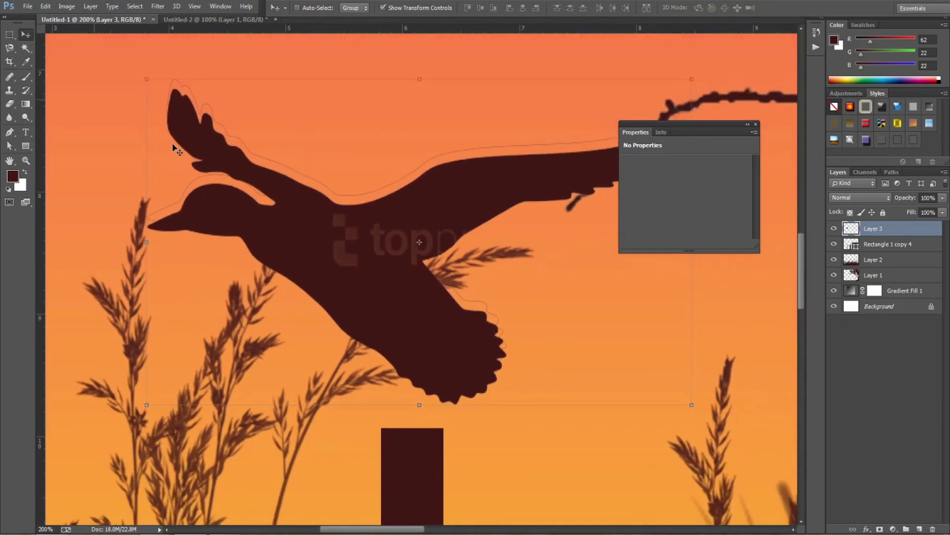
key("b")
right_click(327, 119)
scroll(470, 272, "down", 3)
scroll(470, 272, "up", 3)
double_click(382, 269)
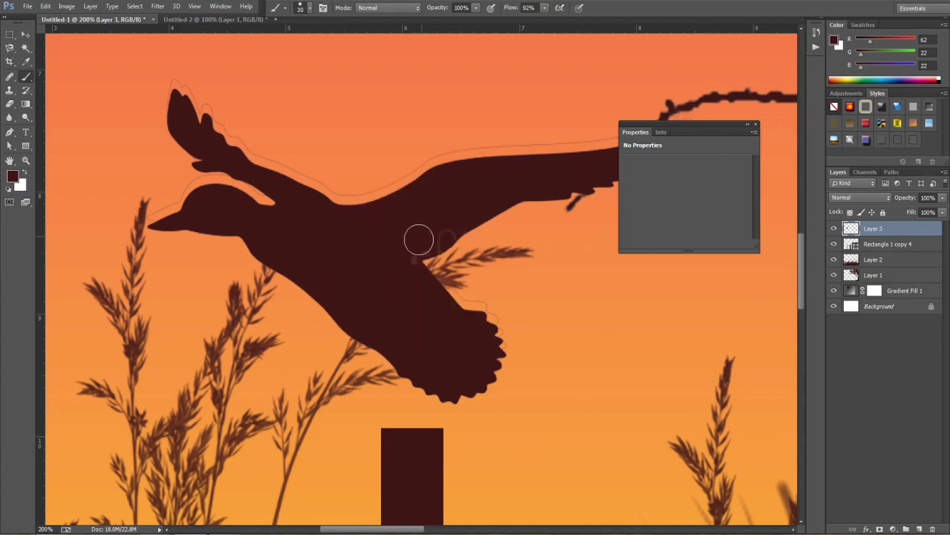
key("ctrl+minus")
key("ctrl+minus")
key("ctrl+minus")
key("ctrl+minus")
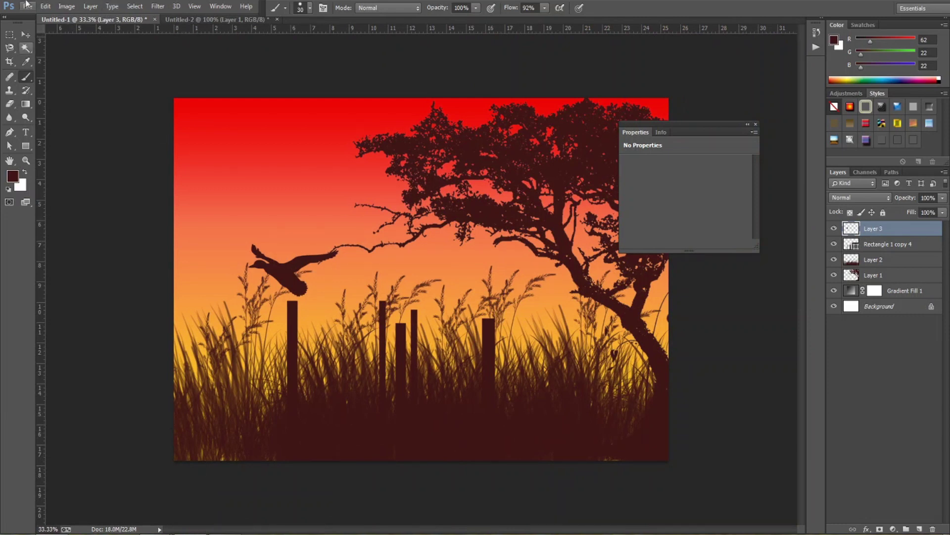
left_click(29, 5)
left_click(36, 27)
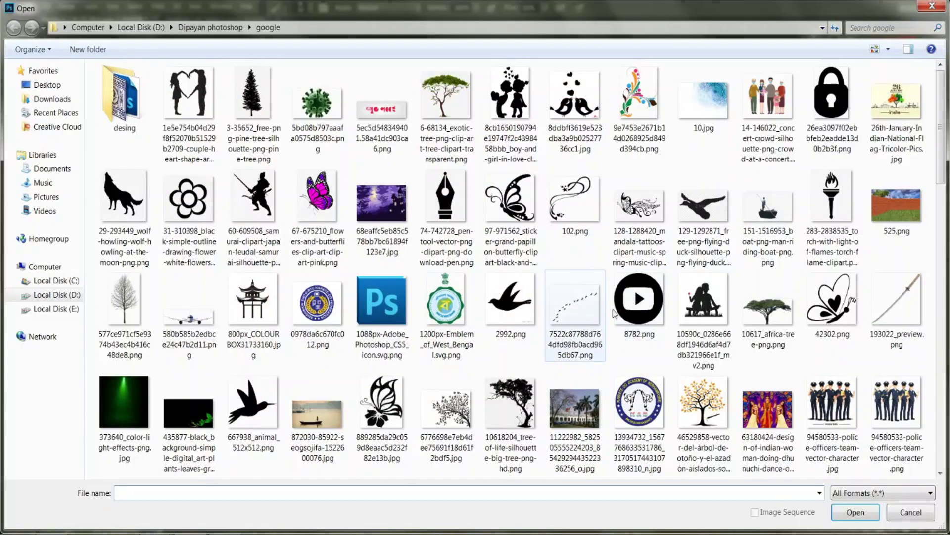
left_click(594, 317)
scroll(606, 339, "down", 3)
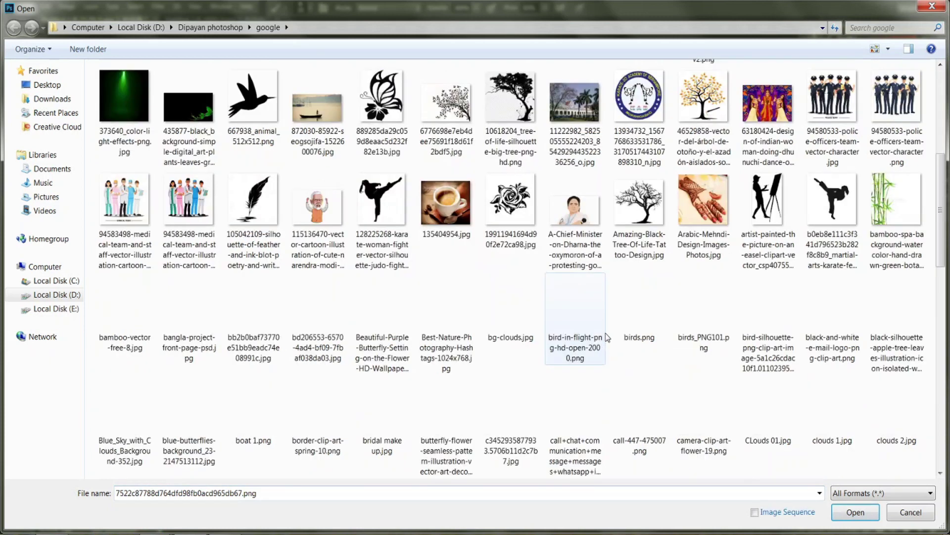
scroll(568, 364, "down", 3)
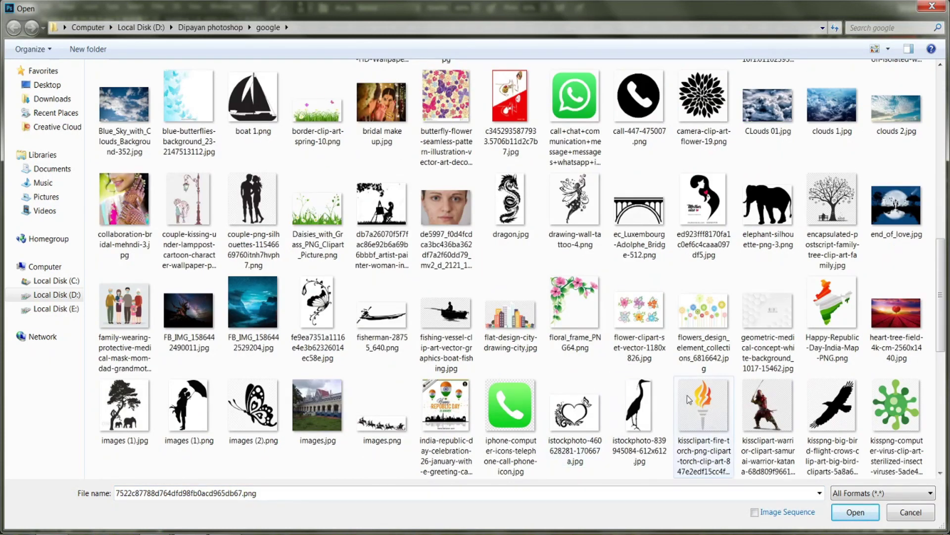
double_click(650, 409)
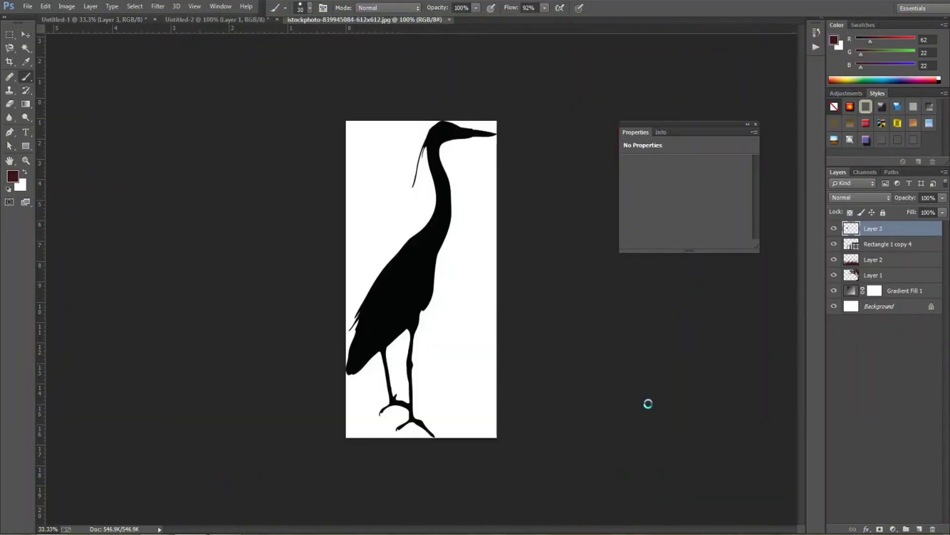
Select the black heron silhouette with Color Range using sampled colors at fuzziness 200.
left_click(26, 33)
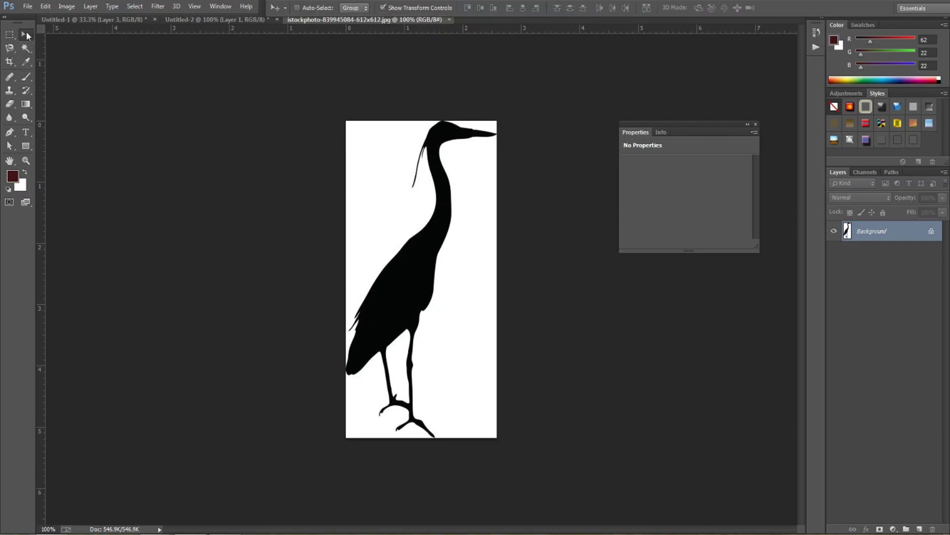
left_click(113, 6)
left_click(112, 5)
left_click(134, 6)
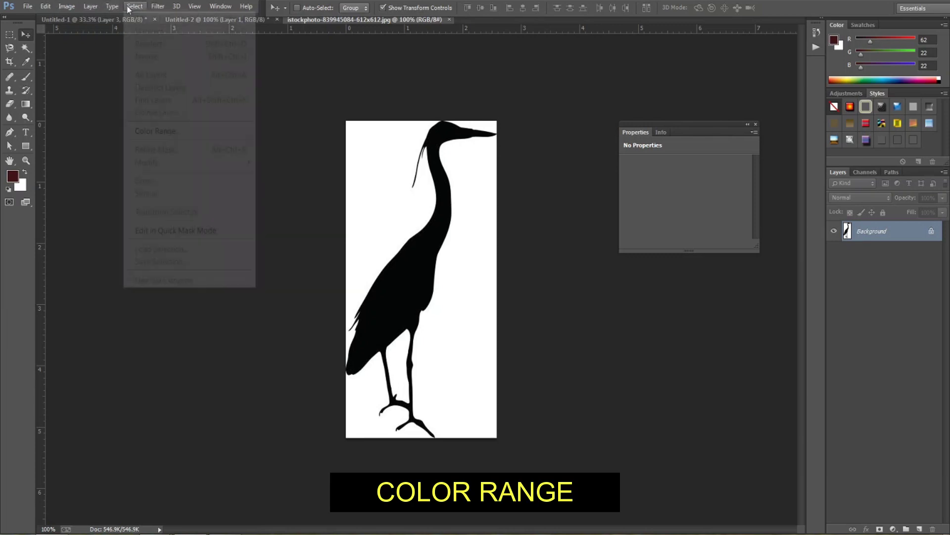
left_click(197, 129)
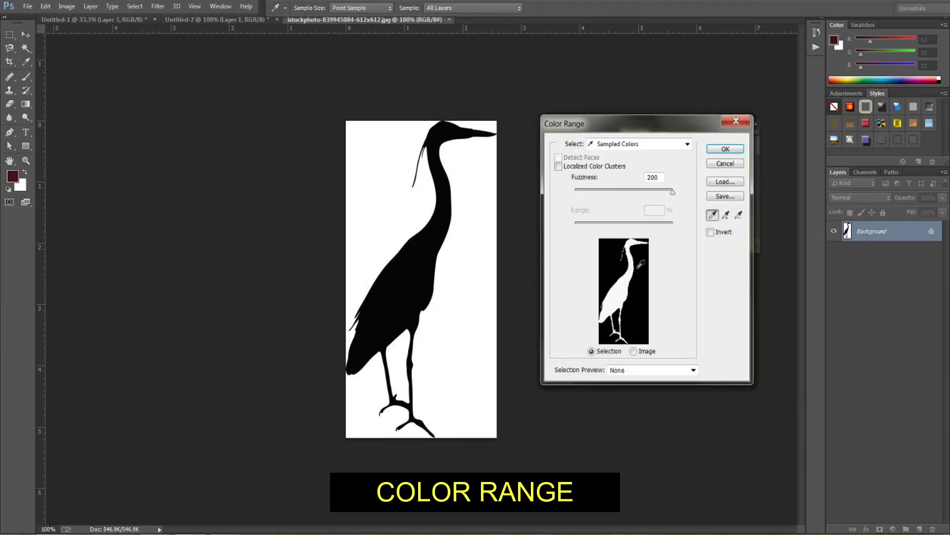
left_click(726, 150)
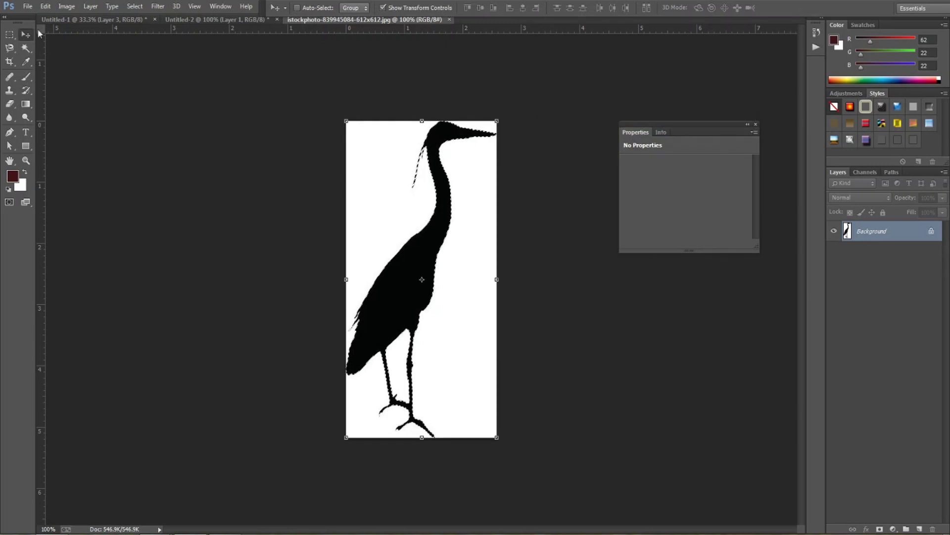
Move the selected heron into Untitled-1 and place it over the middle posts.
left_click_drag(446, 282, 398, 230)
key("ctrl+t")
key("Return")
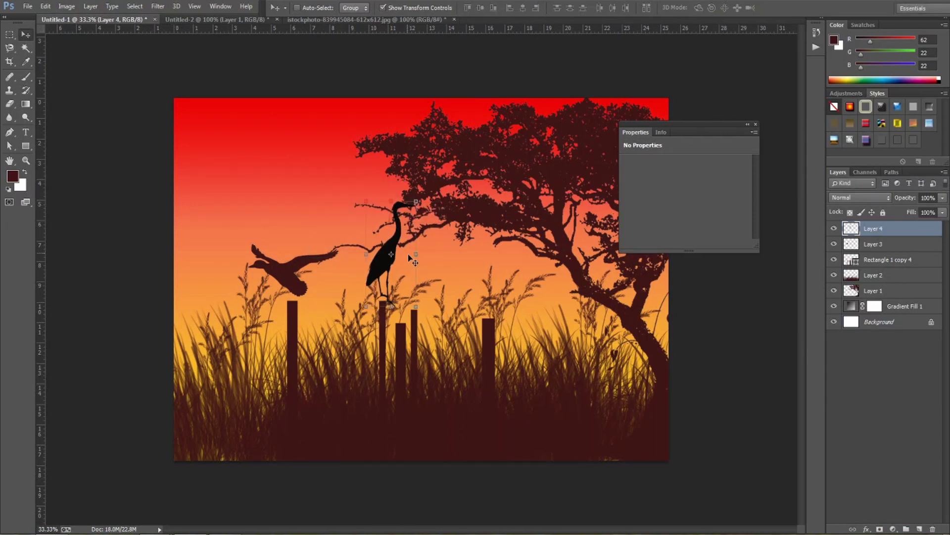
Flip the heron horizontally and shift it slightly left over the thin middle post.
key("ctrl+t")
right_click(401, 242)
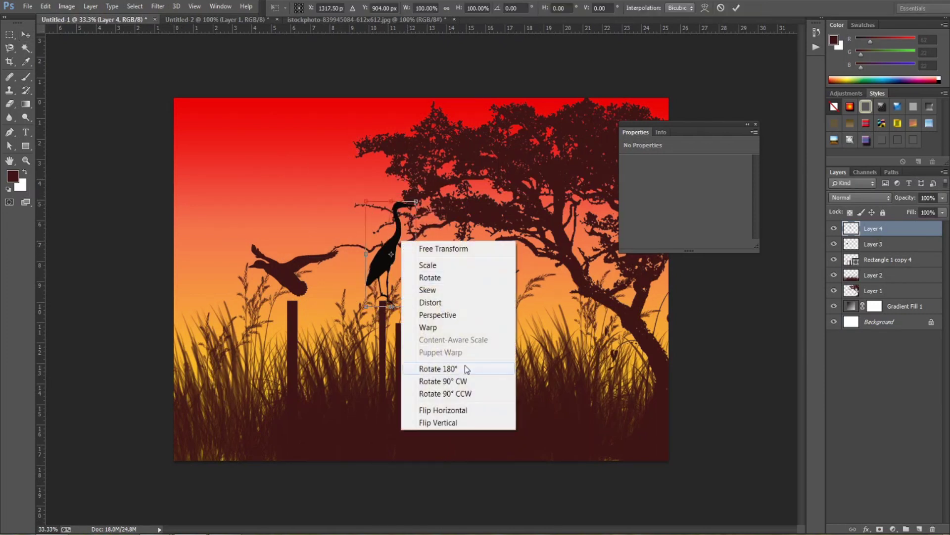
left_click(443, 410)
left_click_drag(398, 245, 379, 244)
key("Return")
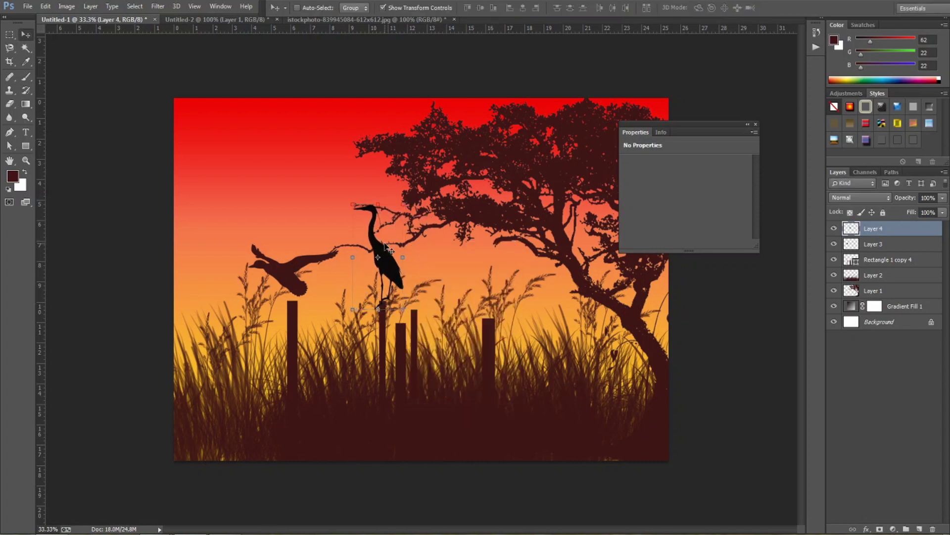
Scale the heron to about 67% and stand it on top of the rightmost post.
left_click_drag(403, 308, 393, 292)
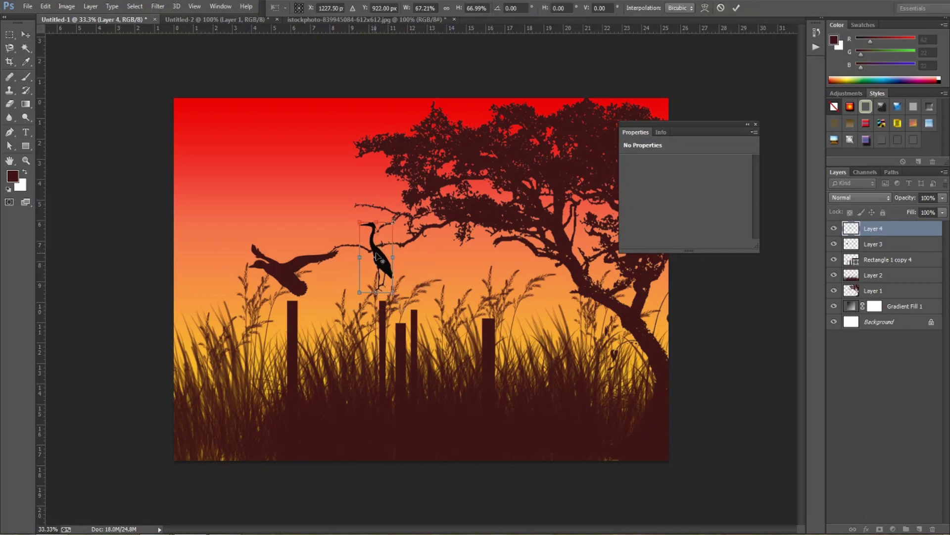
key("Return")
left_click_drag(376, 252, 490, 279)
key("shift+Down")
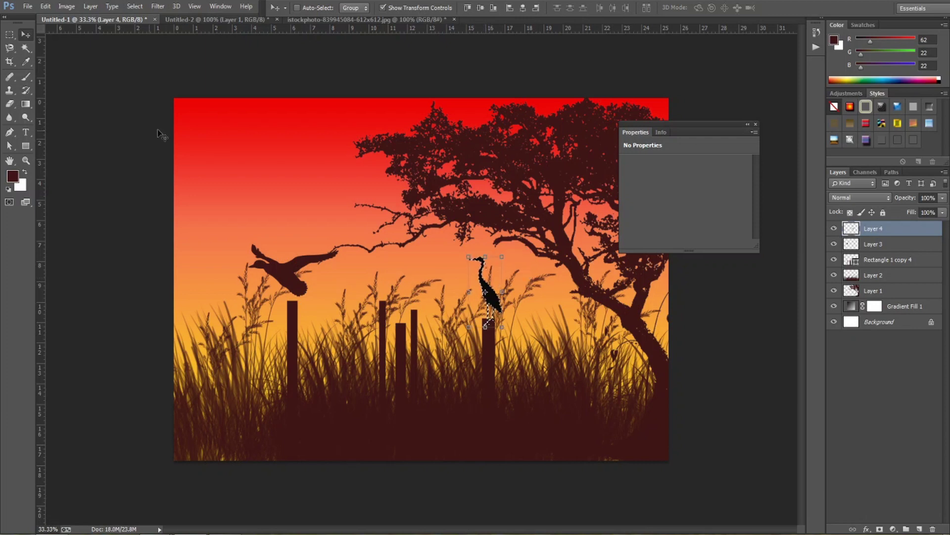
Fill the heron with the dark brown foreground color, deselect it and nudge it slightly left on its post.
left_click(15, 180)
key("Escape")
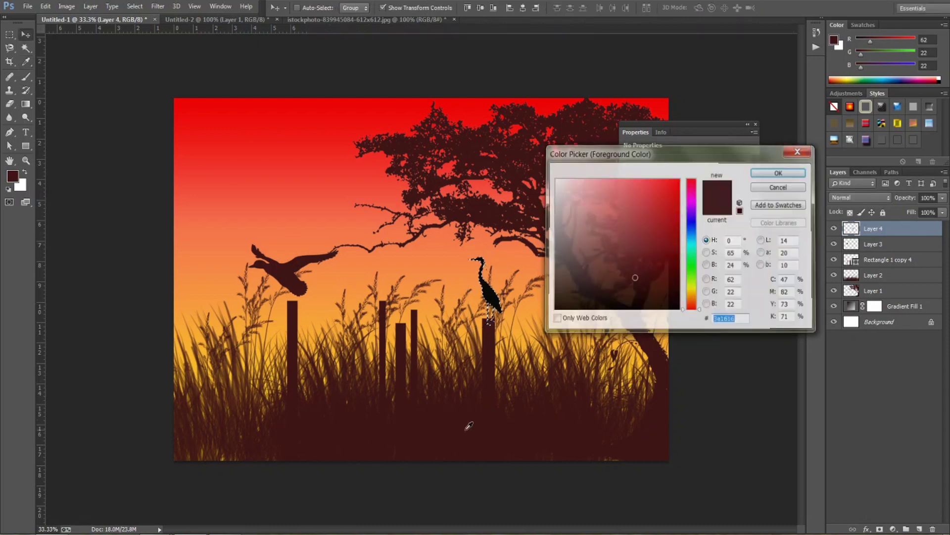
key("alt+BackSpace")
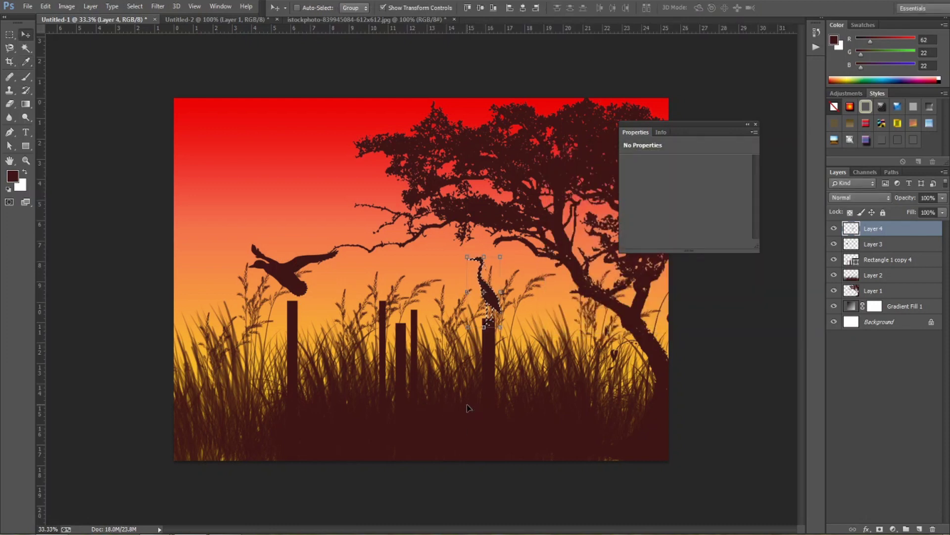
key("ctrl+d")
key("Left")
key("Left")
key("Left")
key("Left")
key("Left")
key("Left")
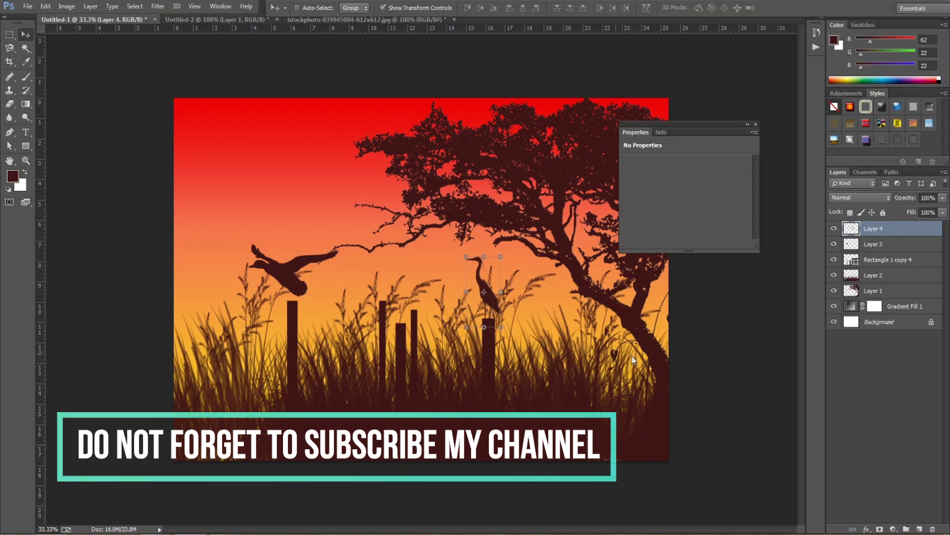
Open the bird-silhouette-png-clip-art-image picture of the long-billed wading bird from the google folder.
left_click(28, 5)
left_click(66, 32)
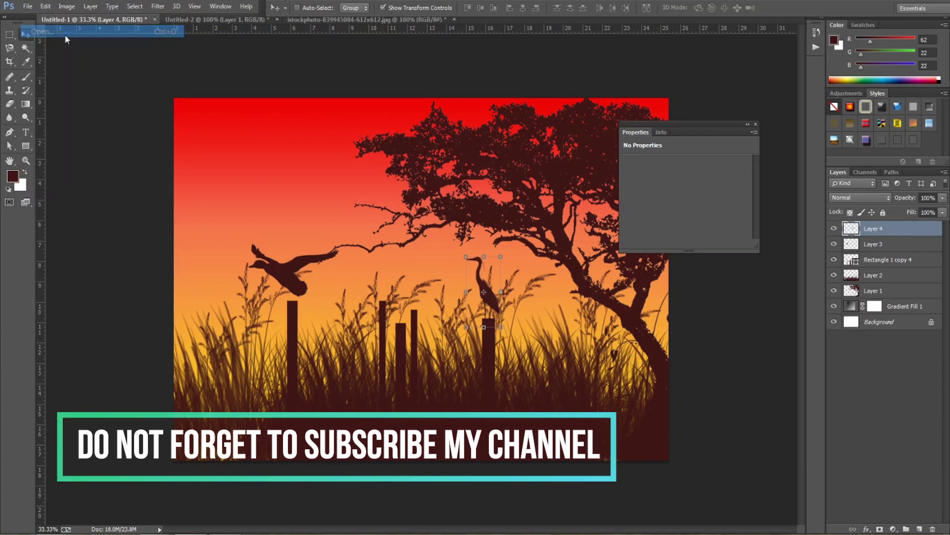
left_click(535, 333)
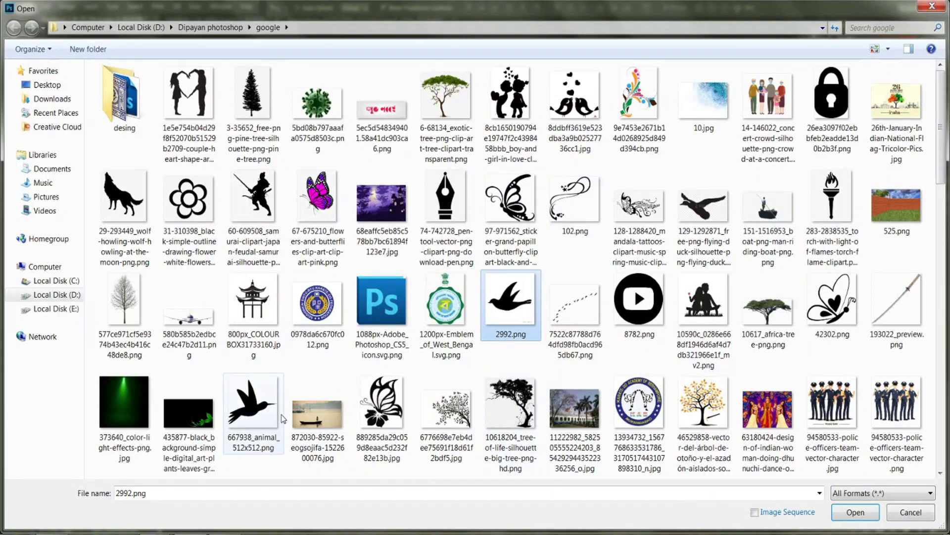
scroll(767, 421, "down", 5)
double_click(774, 303)
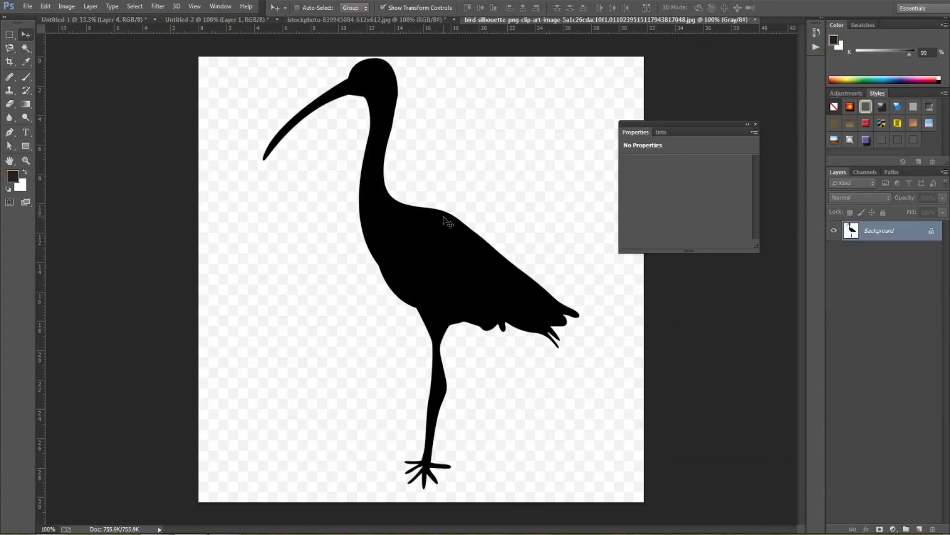
Select the long-billed bird silhouette with Color Range using sampled colors at fuzziness 200.
left_click(8, 49)
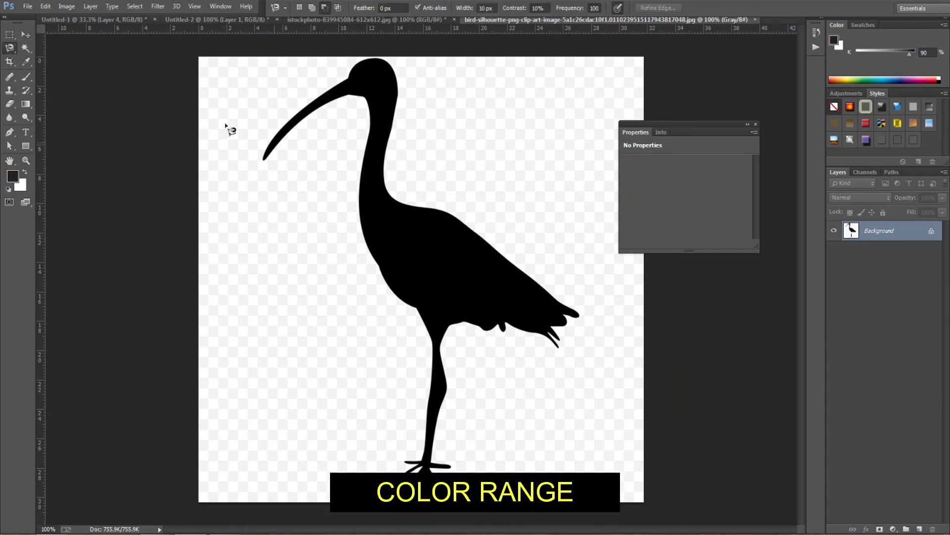
right_click(396, 174)
left_click(411, 299)
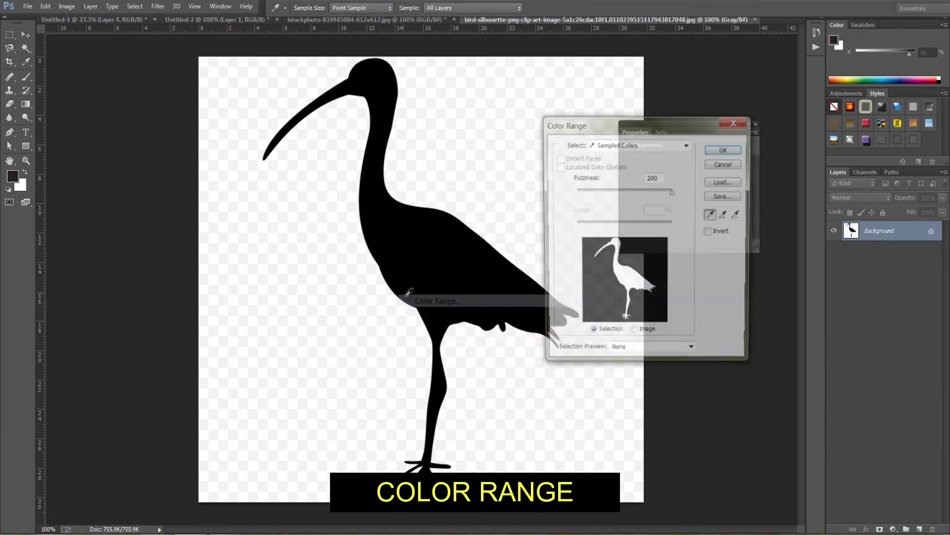
key("Return")
Move the selected long-billed bird into Untitled-1 above the middle posts and scale it to about 51%.
left_click(27, 35)
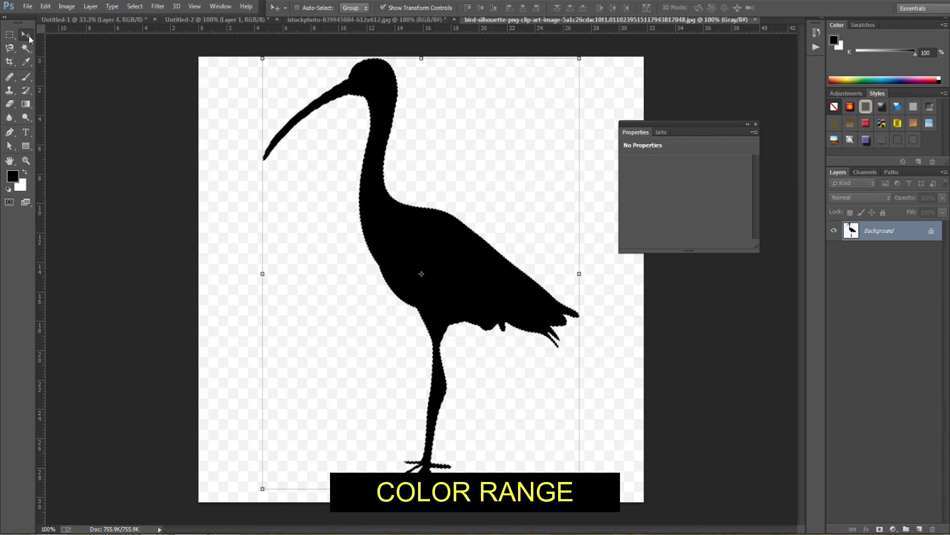
left_click_drag(400, 248, 22, 32)
left_click_drag(86, 21, 390, 254)
left_click_drag(445, 332, 411, 303)
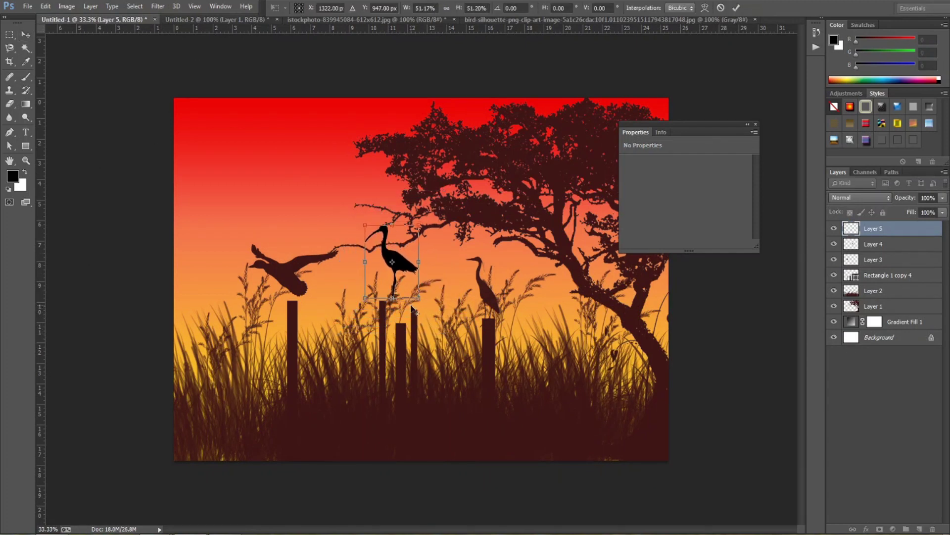
key("Return")
Scale the long-billed bird down to about 87.5% and stand it on the thin post right of the middle.
key("ctrl+t")
key("Return")
left_click_drag(397, 249, 418, 263)
key("ctrl+t")
left_click_drag(439, 317, 434, 313)
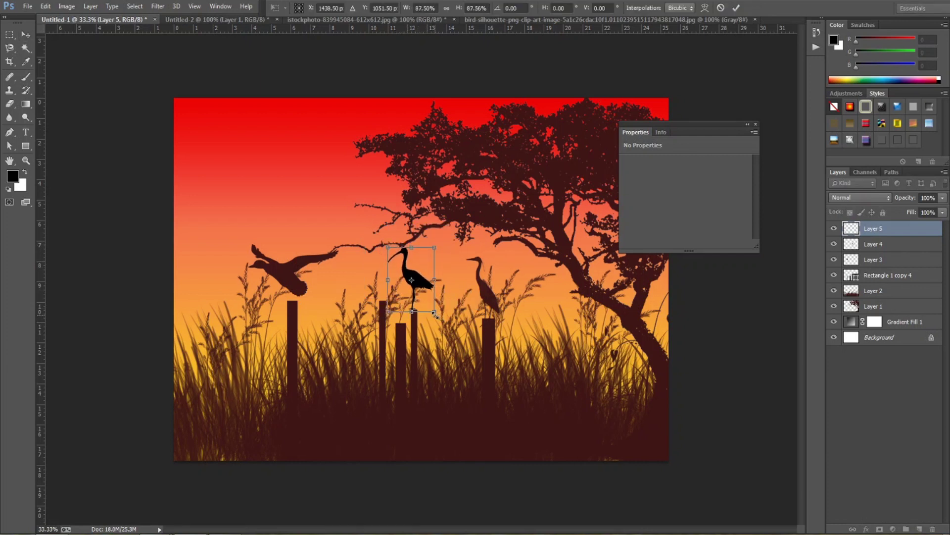
key("Return")
left_click_drag(424, 262, 427, 267)
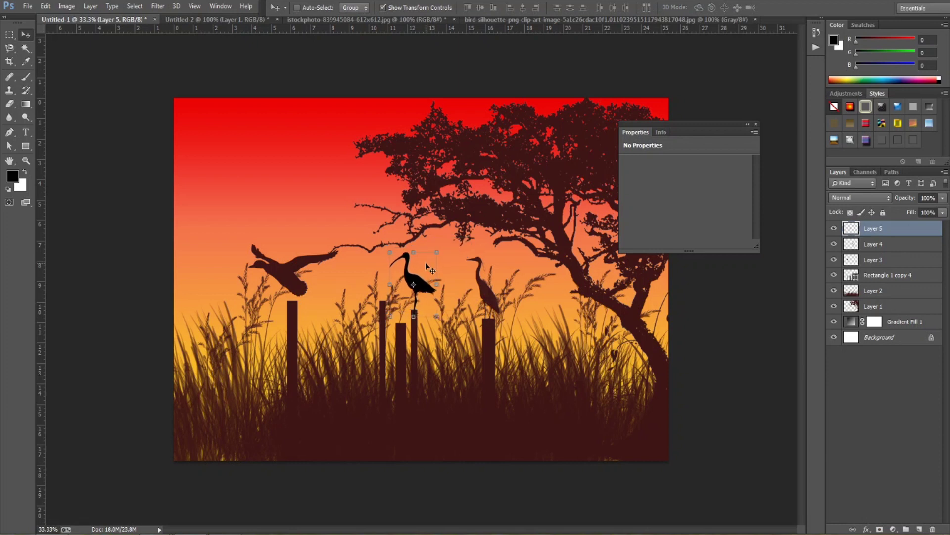
Nudge the long-billed bird sideways to fine-tune its position on the thin post.
key("Left")
left_click(855, 226, "ctrl")
key("Right")
key("Right")
Open the bird-in-flight-png-hd-open-2000.png picture of the flying flock from the google folder.
left_click(28, 6)
left_click(43, 31)
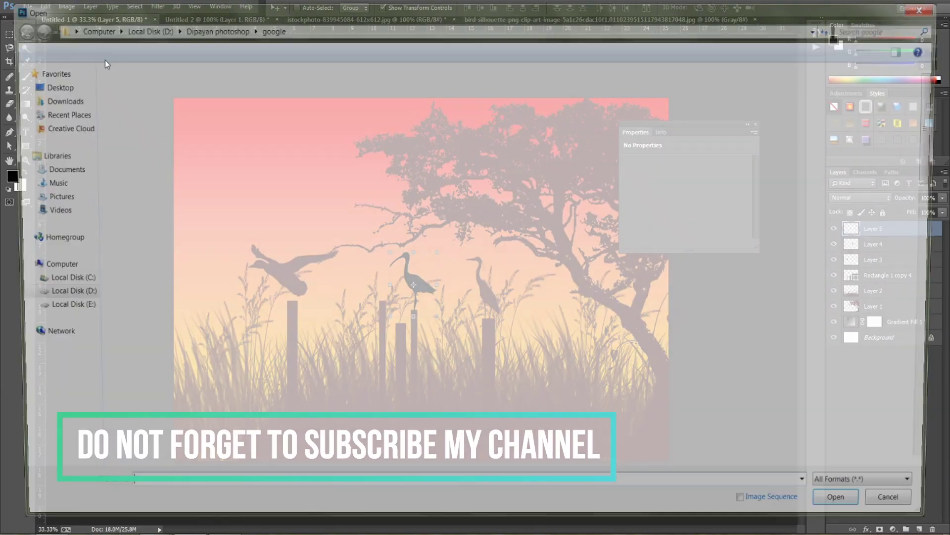
left_click(564, 317)
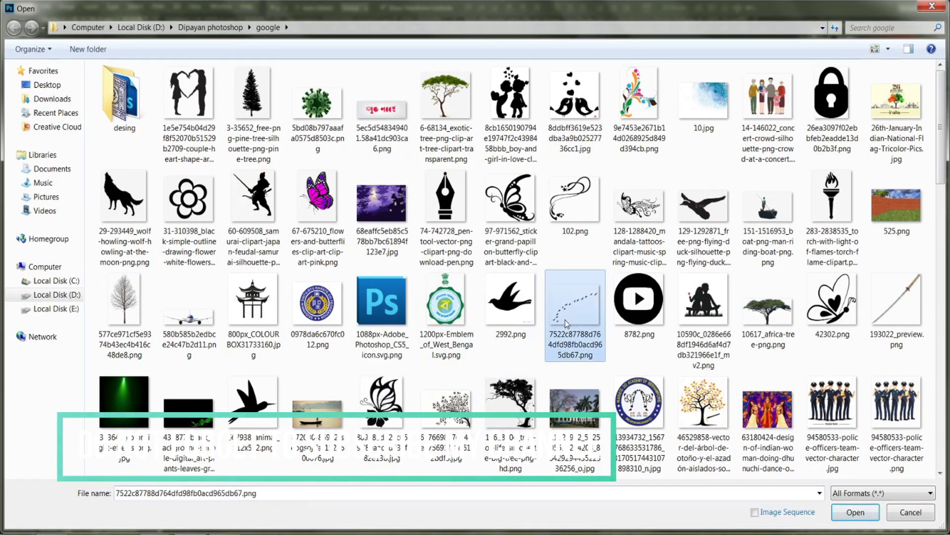
scroll(565, 322, "down", 3)
double_click(574, 322)
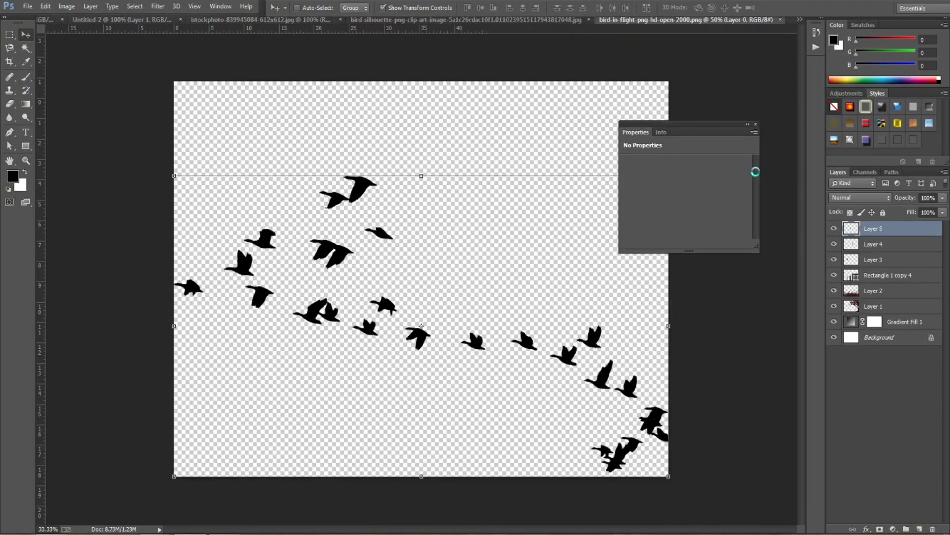
Place the scaled-down flying flock in the sky above the duck in Untitled-1 and lower its layer's opacity.
left_click_drag(375, 192, 315, 168)
left_click_drag(499, 351, 389, 280)
key("Return")
left_click_drag(360, 250, 307, 199)
left_click(943, 198)
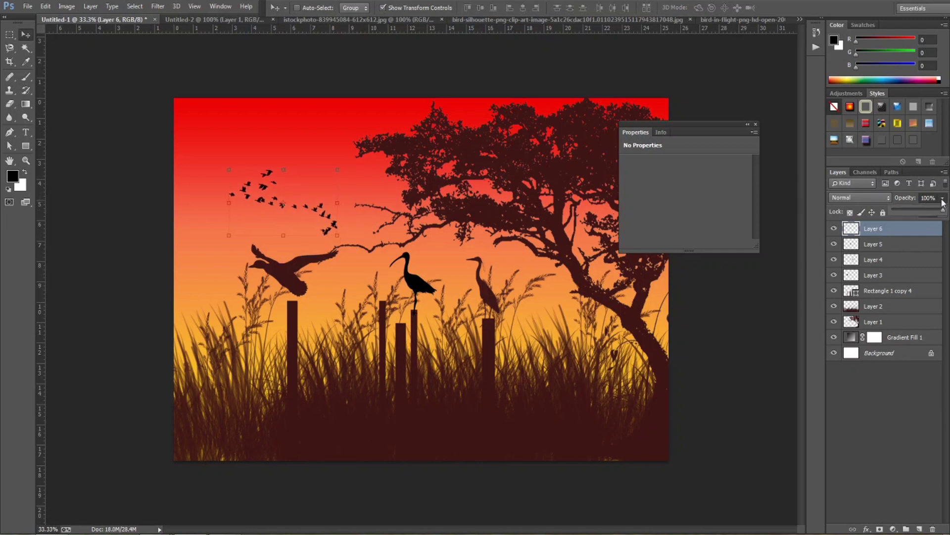
left_click_drag(927, 209, 922, 209)
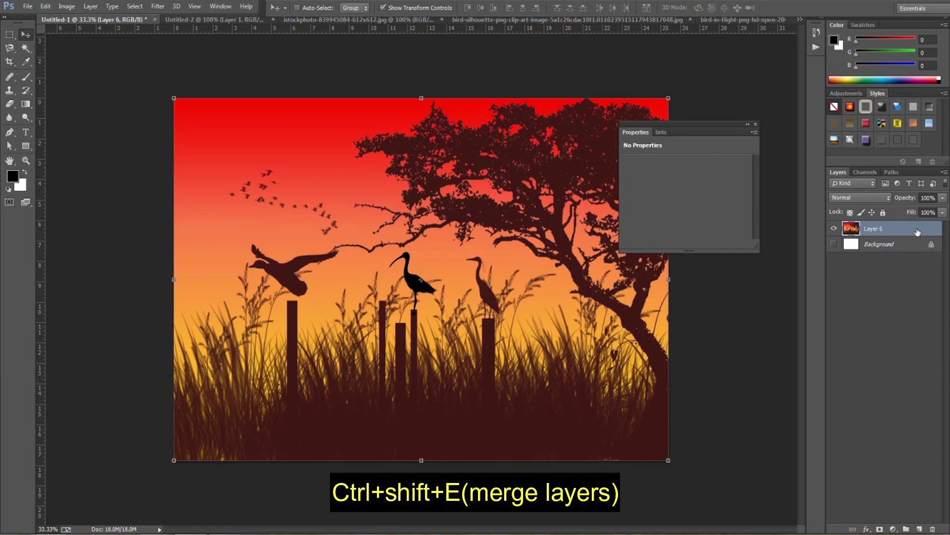
Show the Background layer and squash the merged artwork to 83.43% height from its bottom edge, leaving a white strip below.
left_click(834, 244)
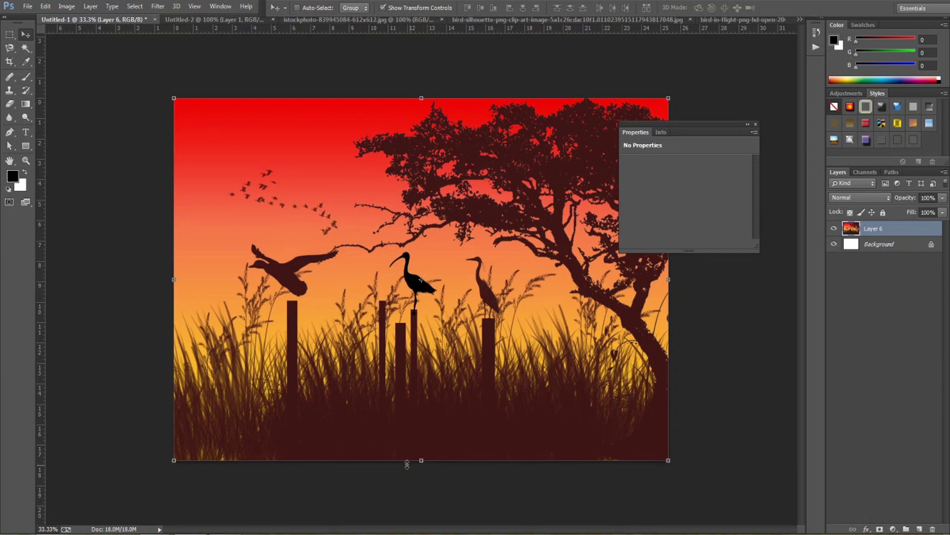
left_click_drag(419, 465, 421, 402)
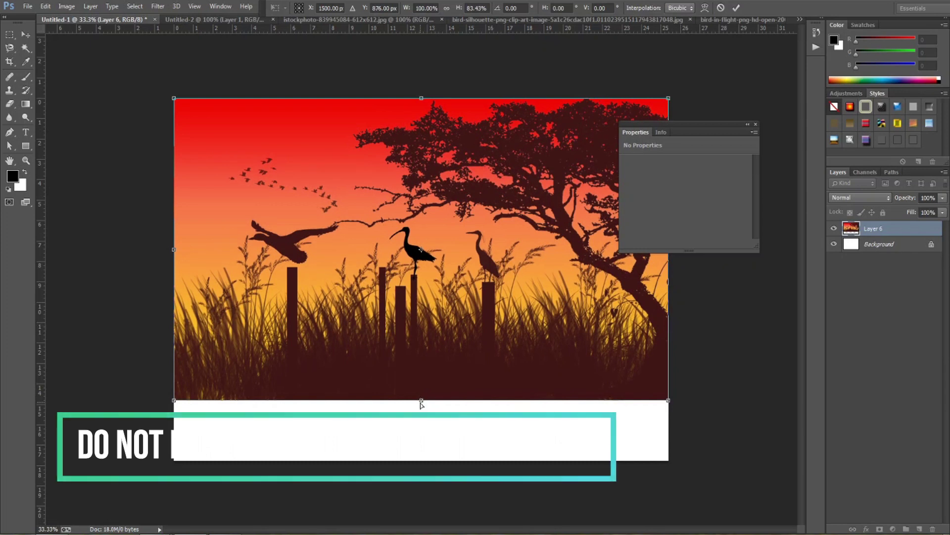
key("Return")
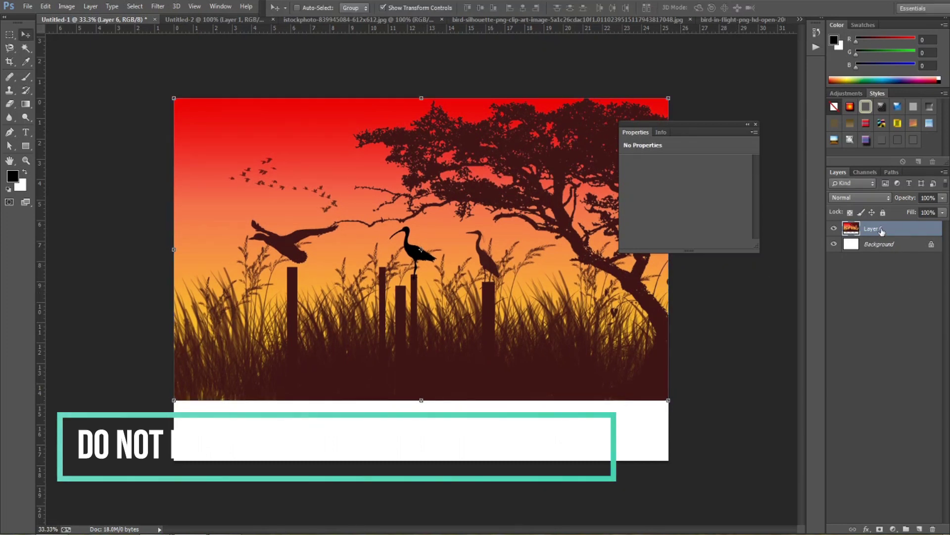
Duplicate Layer 6 as Layer 6 copy and place the copy beneath the original layer.
right_click(911, 229)
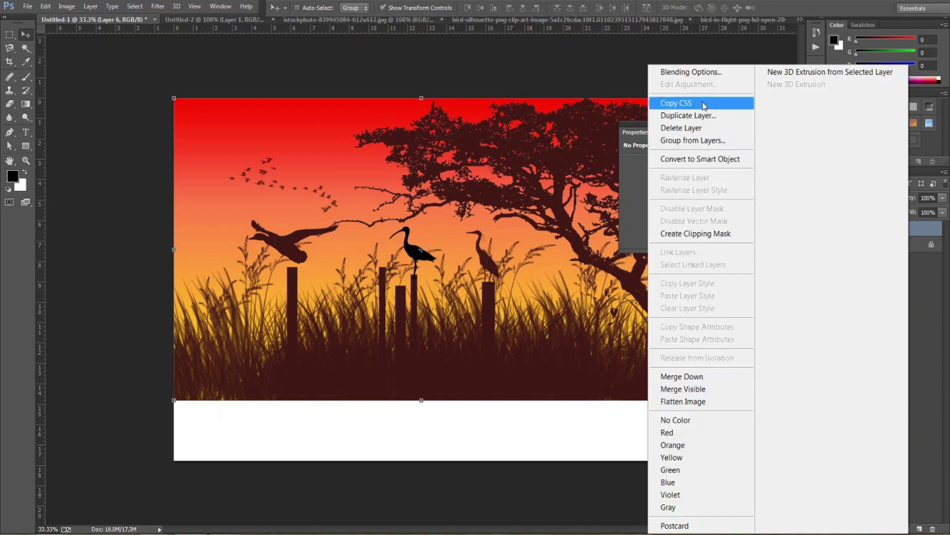
left_click(689, 116)
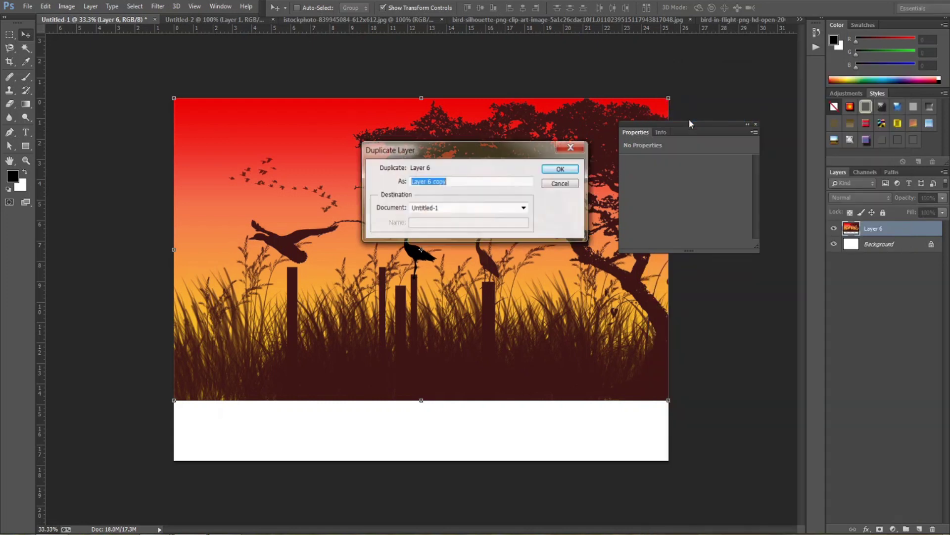
key("Return")
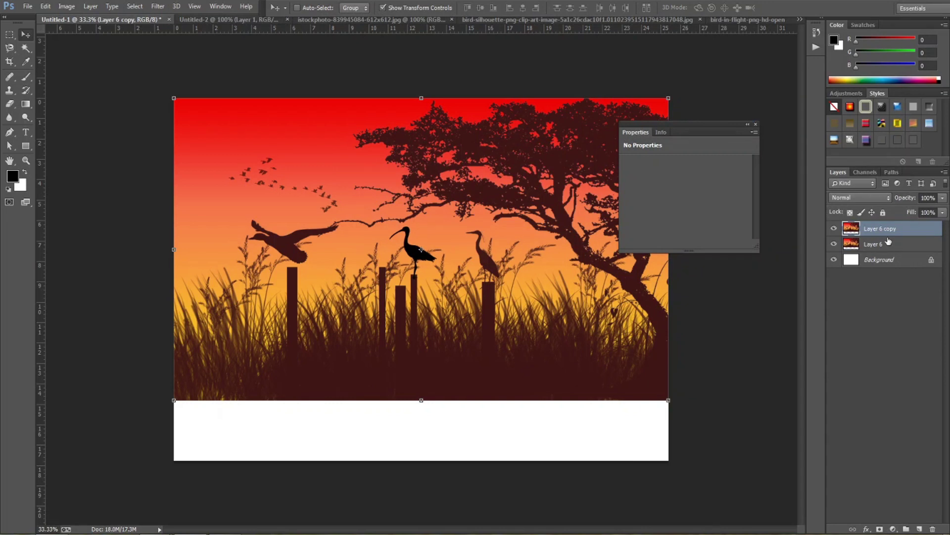
left_click_drag(897, 233, 896, 256)
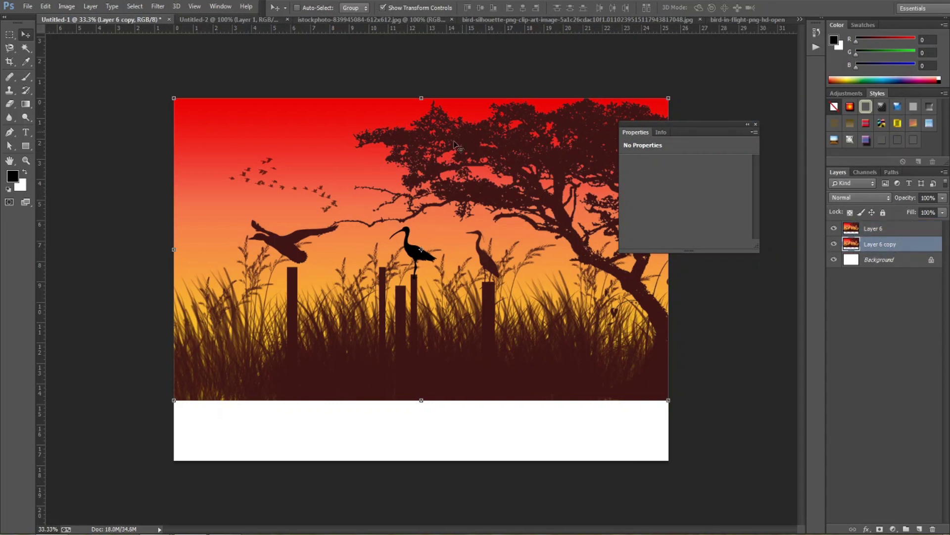
Flip Layer 6 copy vertically into the white strip as a compressed water reflection of the scene.
left_click_drag(422, 98, 435, 469)
key("Return")
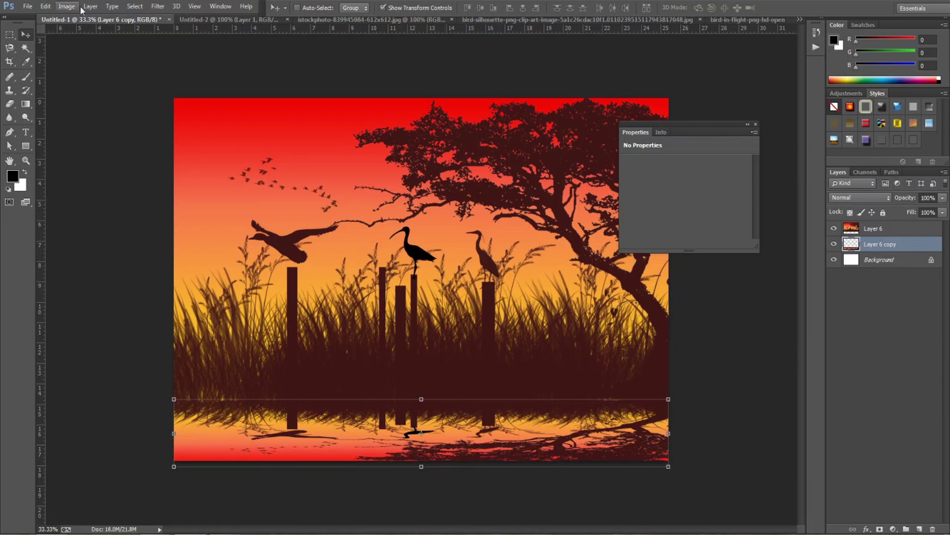
Apply a slight Gaussian Blur to the reflection on Layer 6 copy.
left_click(162, 9)
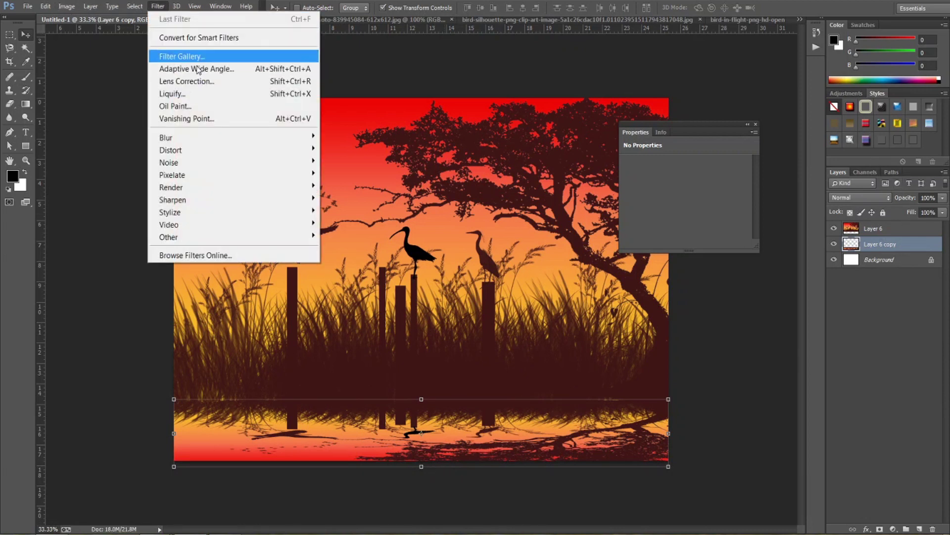
mouse_move(208, 151)
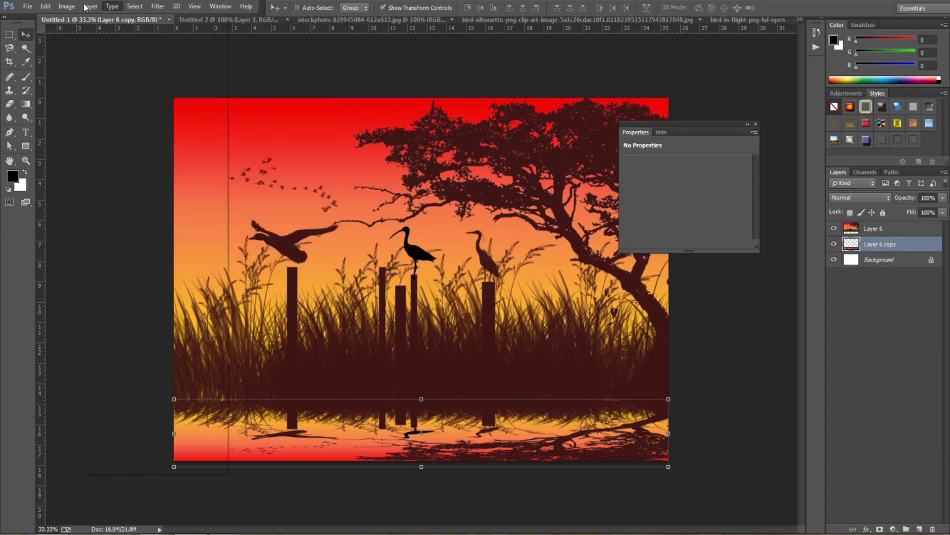
left_click(66, 6)
mouse_move(212, 7)
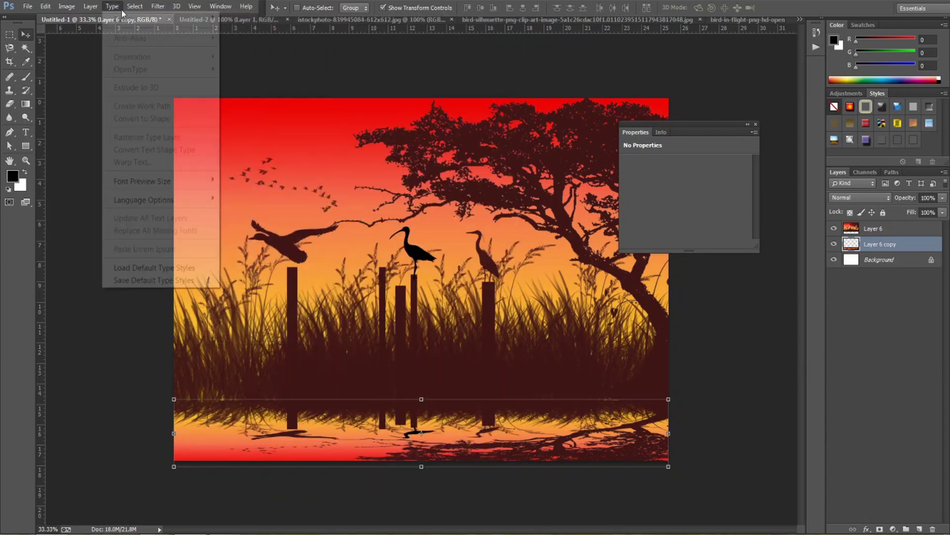
left_click(158, 7)
left_click(160, 7)
mouse_move(227, 139)
left_click(365, 230)
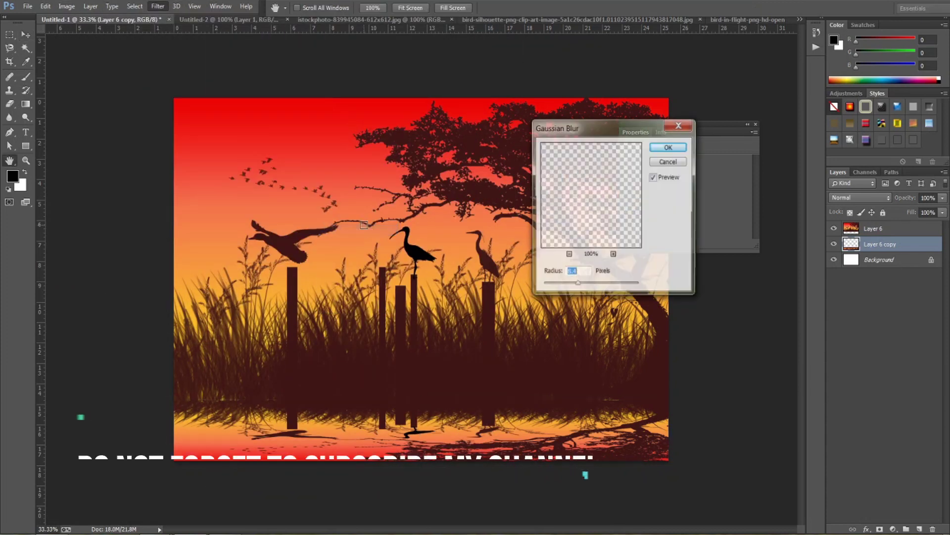
mouse_move(576, 282)
left_mouse_down()
mouse_move(555, 289)
mouse_move(563, 291)
left_mouse_up()
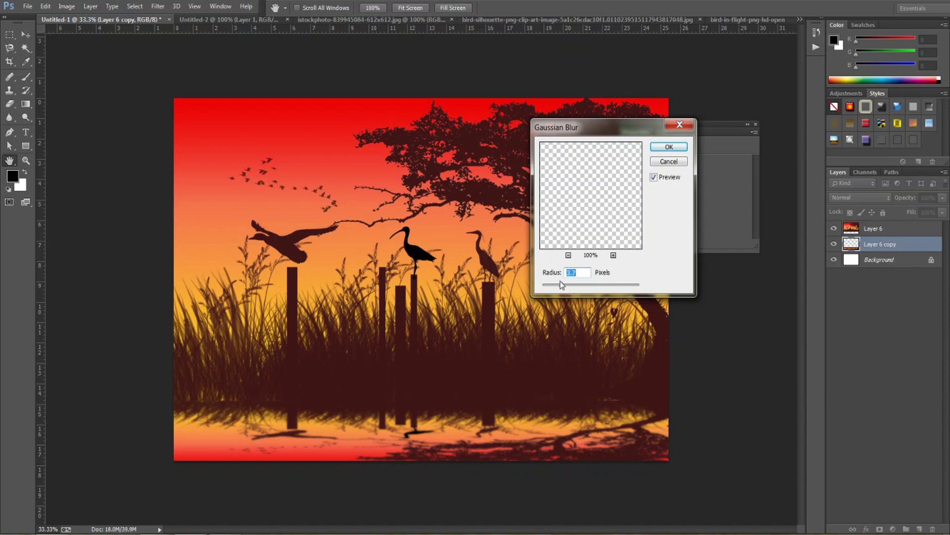
key("Return")
key("v")
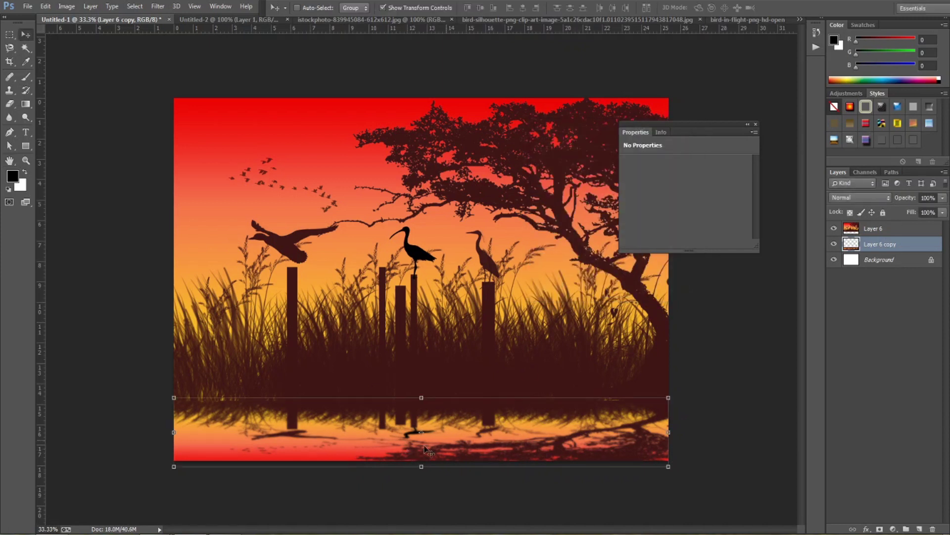
Move the reflection layer above Layer 6 and stretch its upper edge to overlap the base of the grass.
left_click_drag(421, 398, 421, 400)
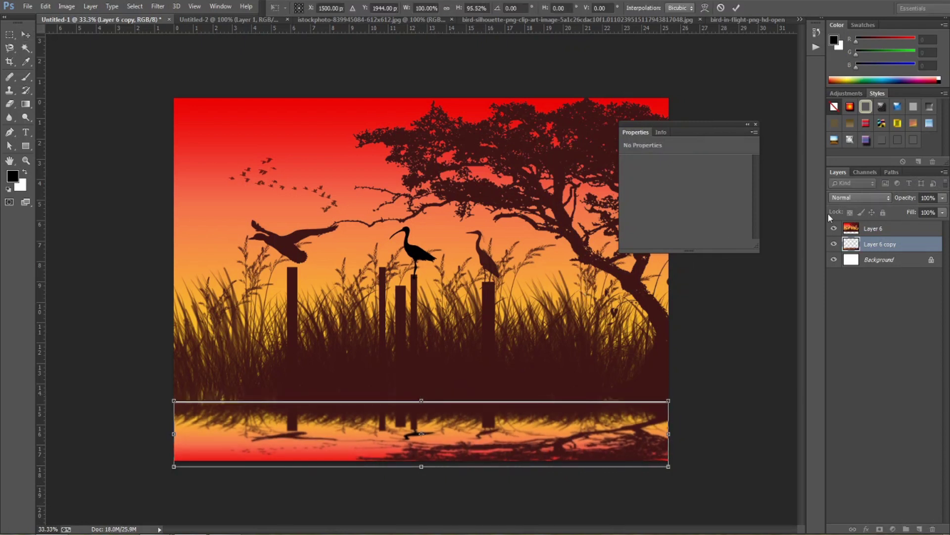
key("Return")
left_click_drag(912, 243, 904, 232)
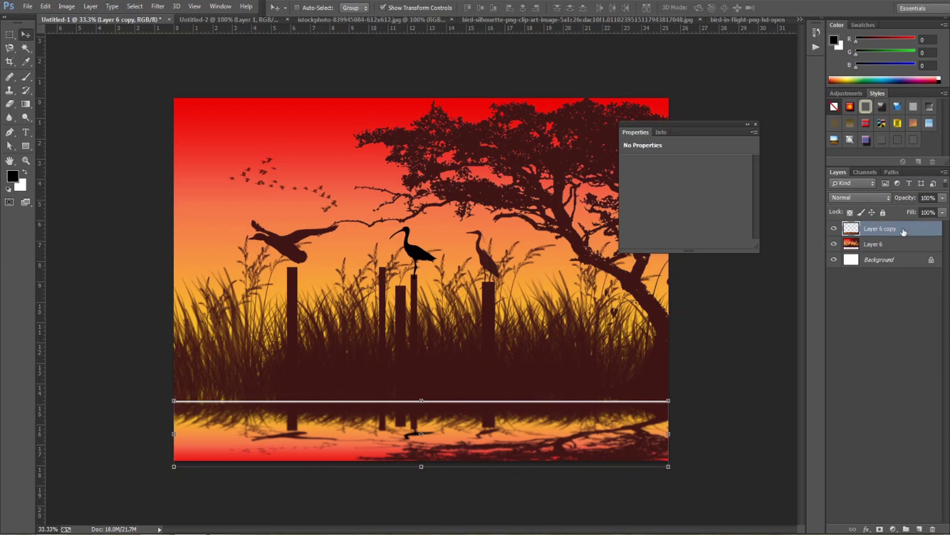
left_click(423, 400)
left_click_drag(423, 400, 424, 394)
key("Return")
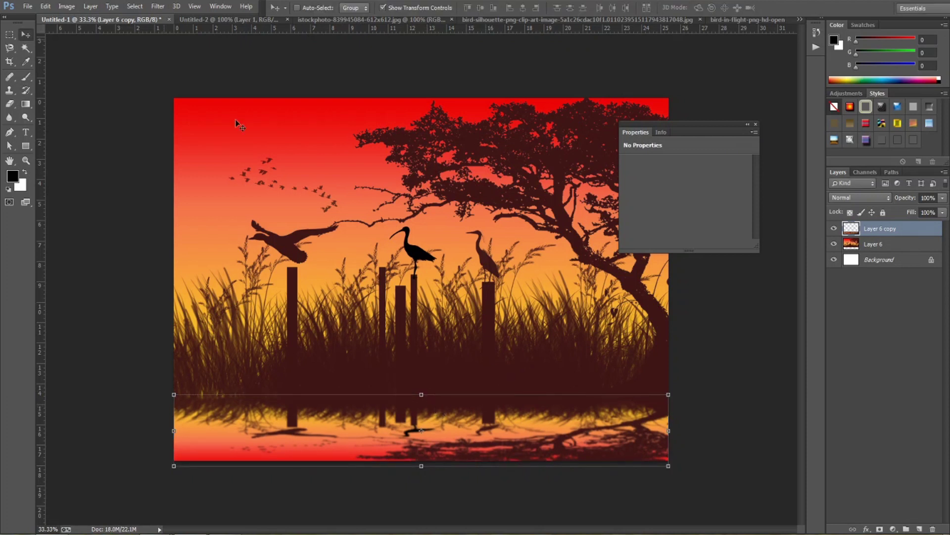
Hide the transform controls and move the Properties panel off the artwork.
left_click(383, 8)
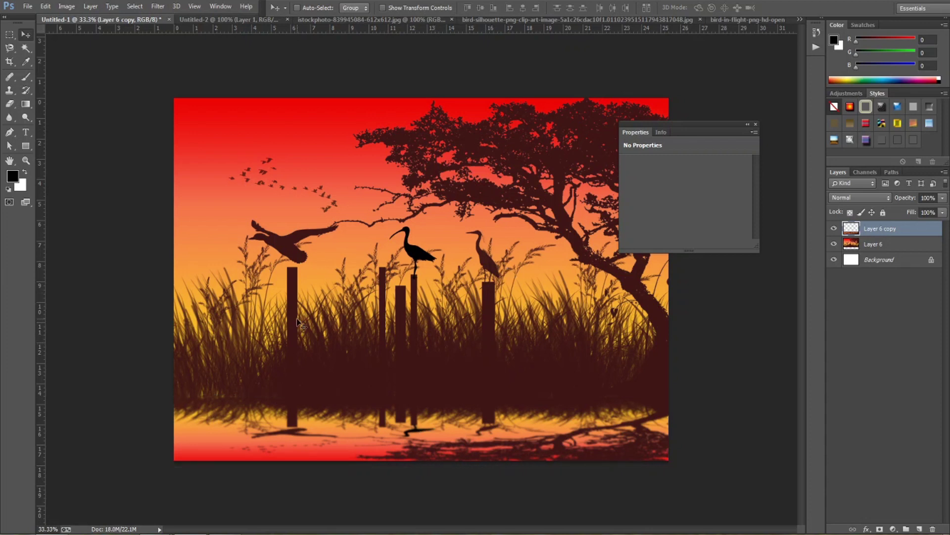
left_click_drag(713, 123, 834, 288)
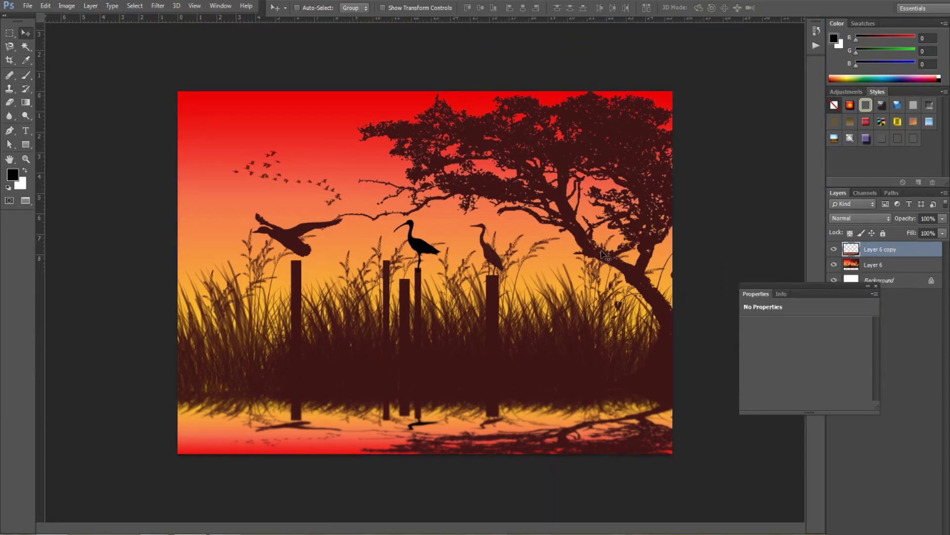
View the finished sunset illustration in full-screen mode.
key("f")
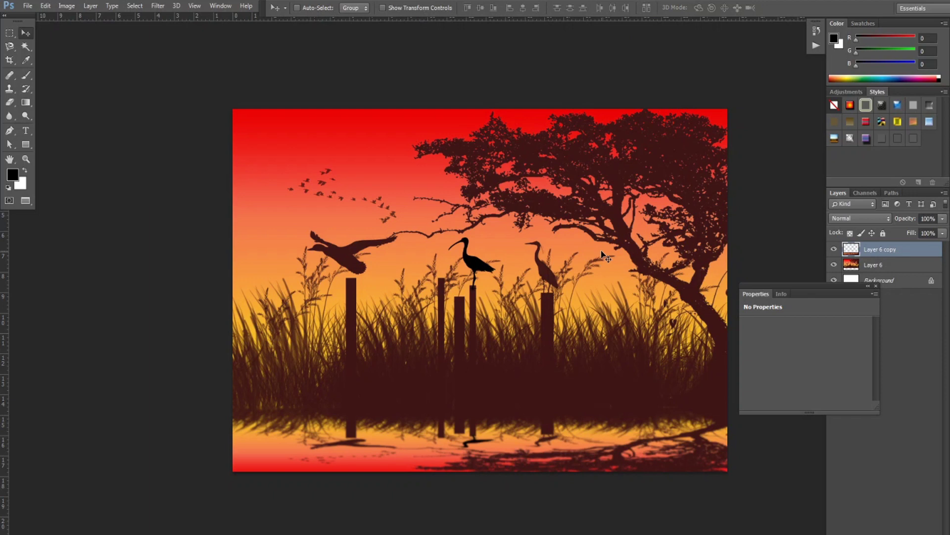
key("f")
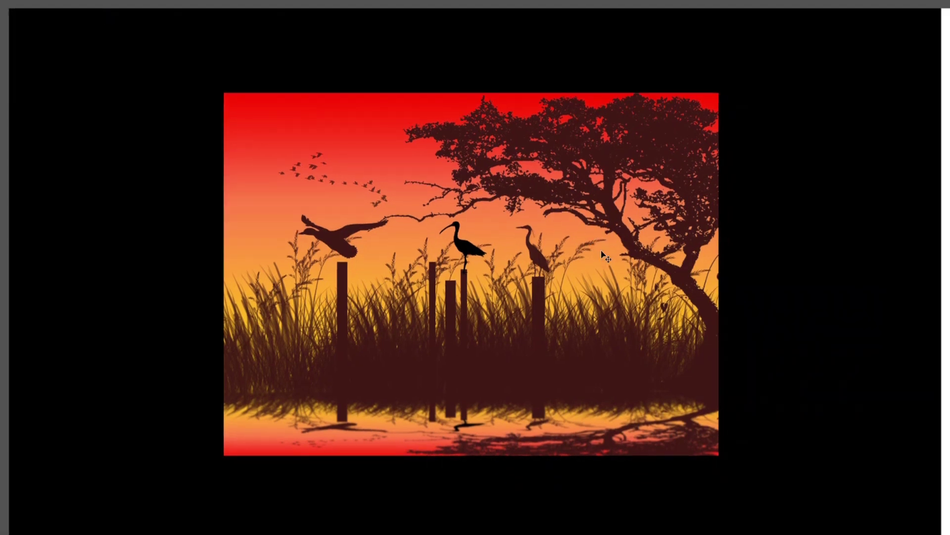
mouse_move(949, 240)
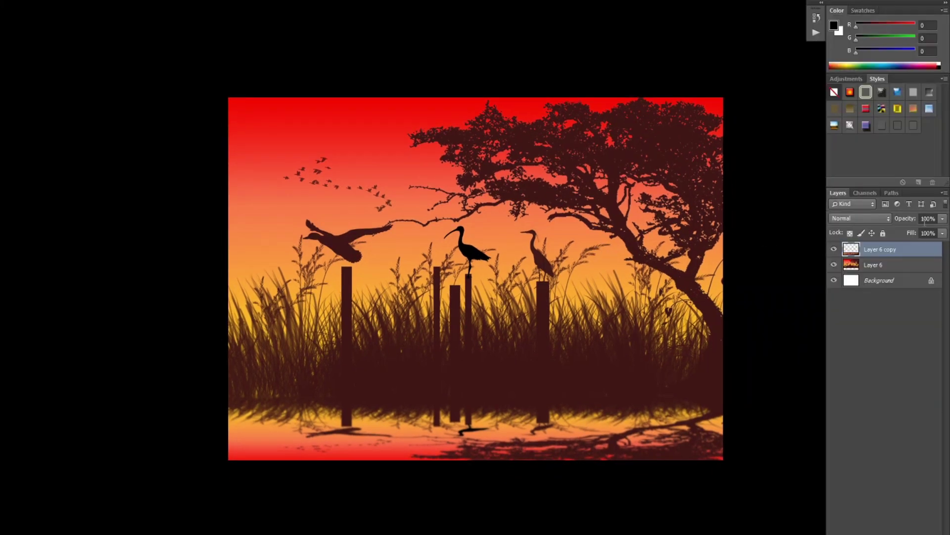